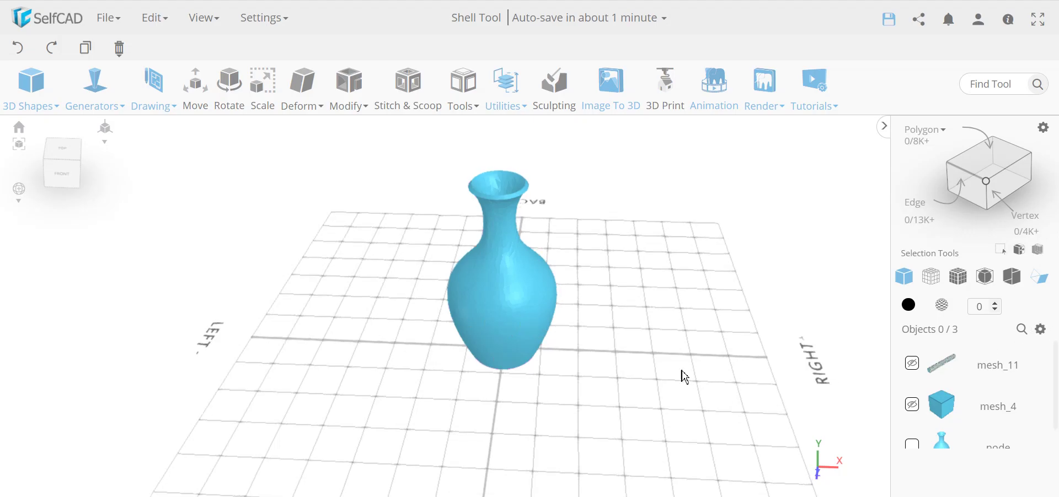
- Hide the vase from the scene
{"action": "left_click", "coordinate": [475, 296]}
{"action": "left_click", "coordinate": [1041, 329]}
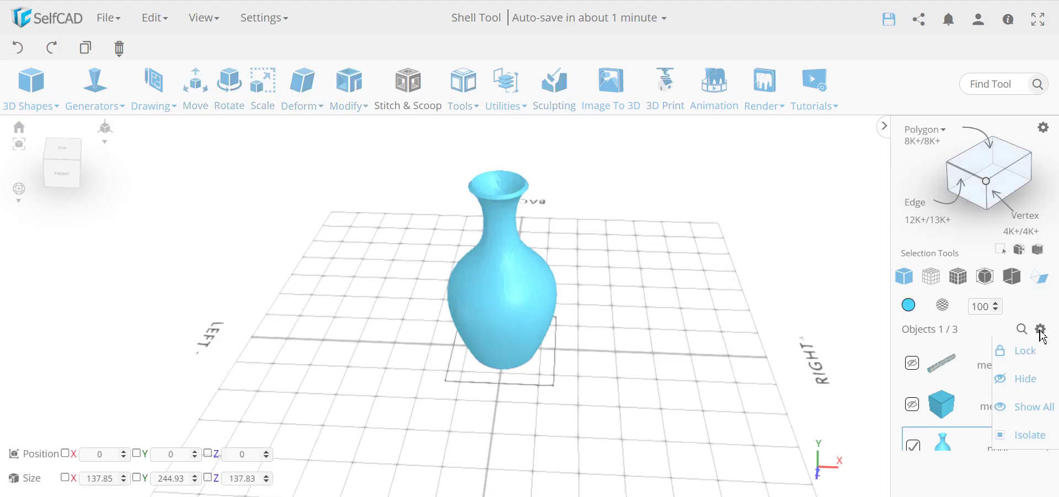
{"action": "left_click", "coordinate": [1030, 380]}
- Unhide and select the cube (mesh_4) and the cylinder (mesh_11)
{"action": "left_click", "coordinate": [913, 381]}
{"action": "left_click", "coordinate": [913, 382]}
{"action": "left_click", "coordinate": [914, 373]}
{"action": "left_click", "coordinate": [914, 373]}
{"action": "right_click_drag", "start_coordinate": [627, 338], "coordinate": [419, 298]}
- Preview a Difference subtracting the cylinder from the cube and inspect the resulting hole
{"action": "left_click", "coordinate": [408, 85]}
{"action": "right_click_drag", "start_coordinate": [385, 368], "coordinate": [517, 281]}
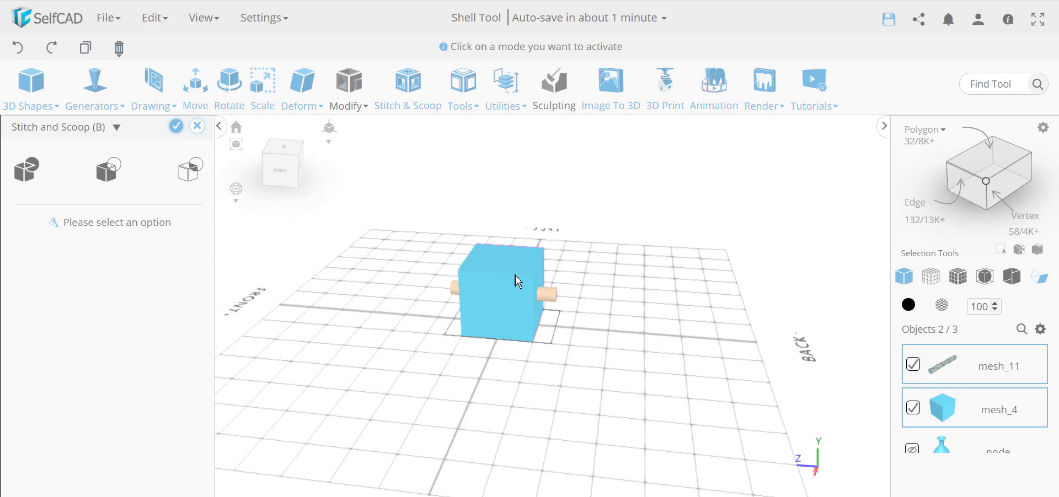
{"action": "right_click_drag", "start_coordinate": [416, 331], "coordinate": [482, 341]}
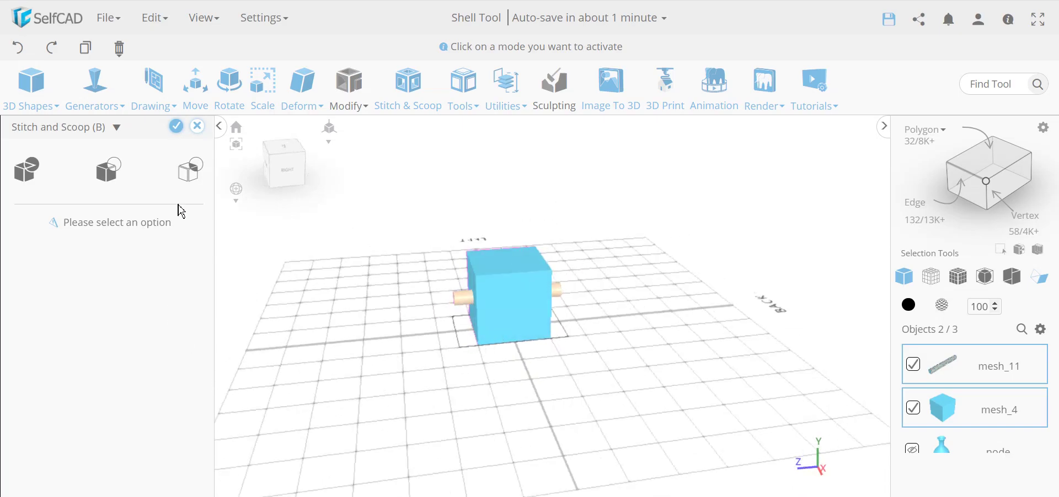
{"action": "left_click", "coordinate": [108, 170]}
{"action": "left_click", "coordinate": [44, 244]}
{"action": "left_click", "coordinate": [78, 284]}
{"action": "left_click", "coordinate": [269, 249]}
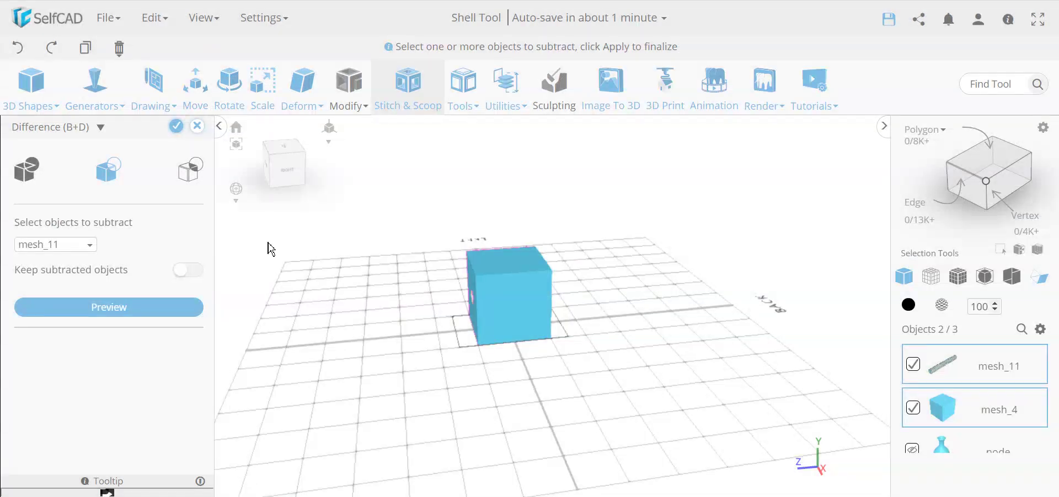
{"action": "right_click_drag", "start_coordinate": [674, 342], "coordinate": [558, 289]}
{"action": "scroll", "coordinate": [535, 300], "scroll_direction": "up", "scroll_amount": 6}
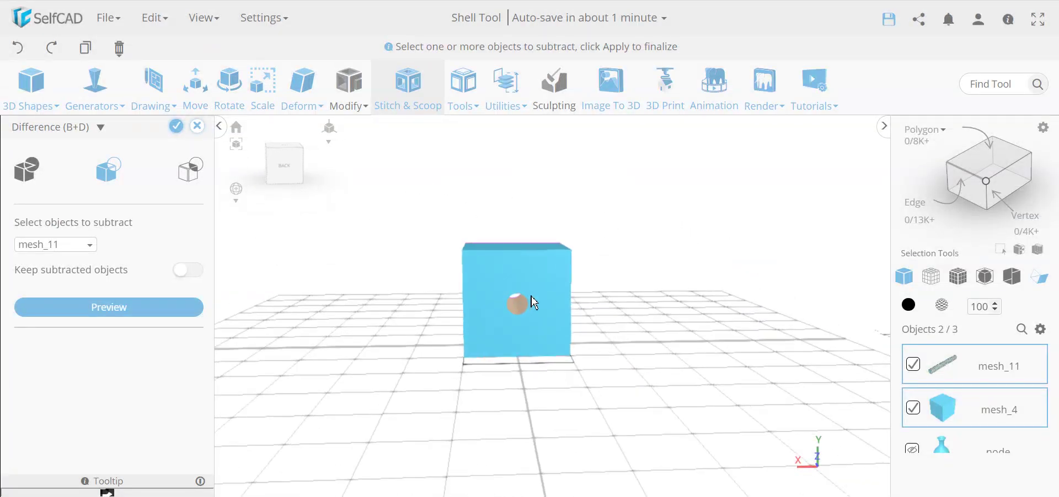
{"action": "right_click_drag", "start_coordinate": [534, 324], "coordinate": [394, 301]}
- Discard the Difference preview and move the cylinder along Z to 88, jutting out one side
{"action": "left_click", "coordinate": [197, 126]}
{"action": "left_click", "coordinate": [525, 289]}
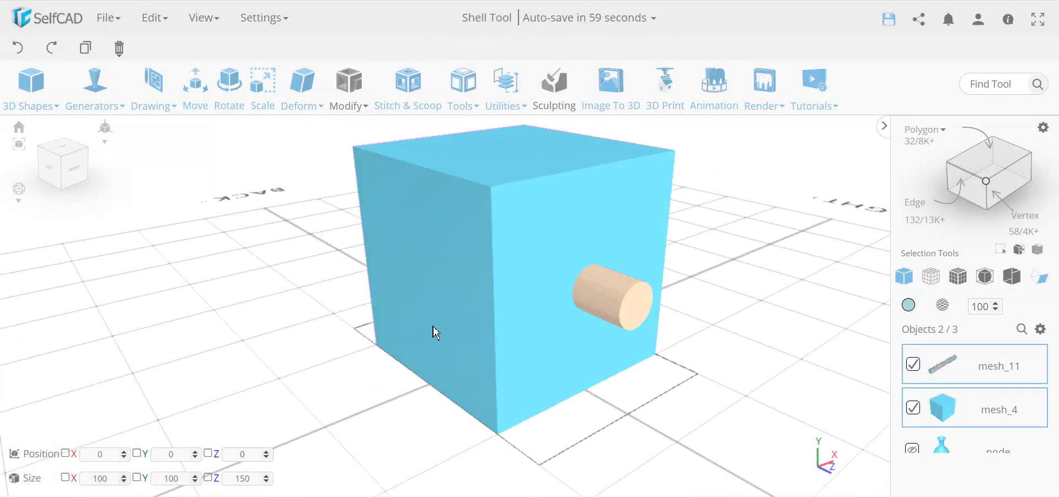
{"action": "left_click", "coordinate": [686, 381]}
{"action": "left_click", "coordinate": [643, 312]}
{"action": "scroll", "coordinate": [542, 319], "scroll_direction": "down", "scroll_amount": 3}
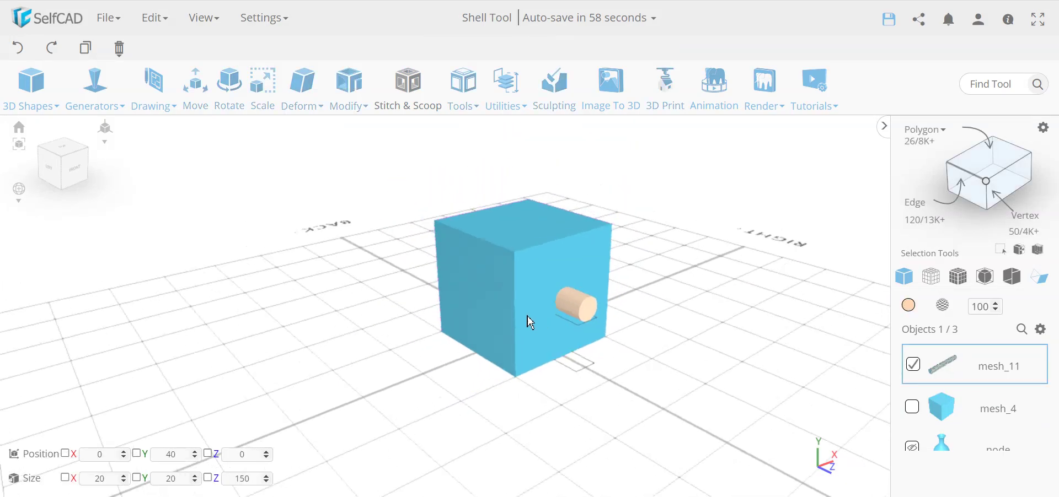
{"action": "left_click", "coordinate": [196, 91]}
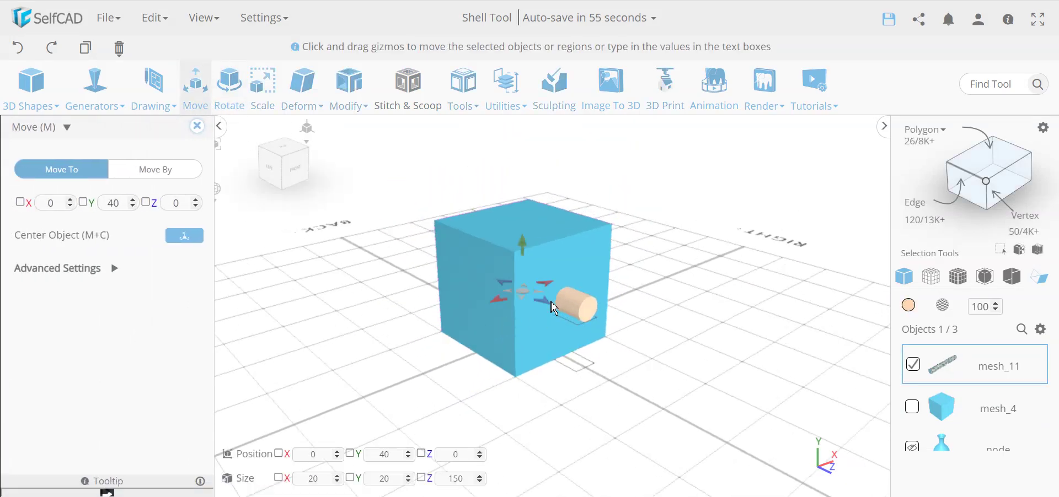
{"action": "left_click_drag", "start_coordinate": [552, 311], "coordinate": [638, 362]}
- Select the cube together with the cylinder and reopen Stitch & Scoop
{"action": "left_click_drag", "start_coordinate": [535, 378], "coordinate": [621, 360]}
{"action": "left_click", "coordinate": [565, 331]}
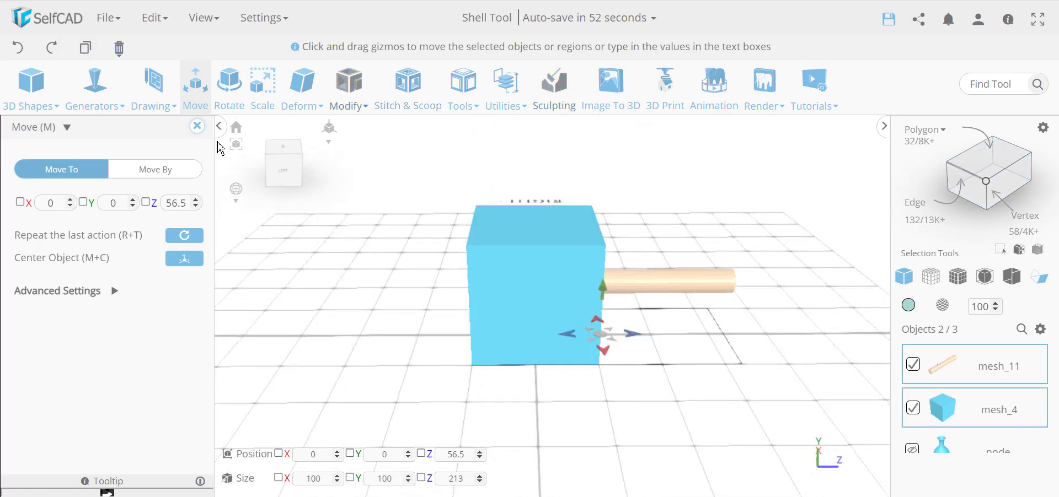
{"action": "left_click", "coordinate": [197, 126]}
{"action": "left_click", "coordinate": [394, 102]}
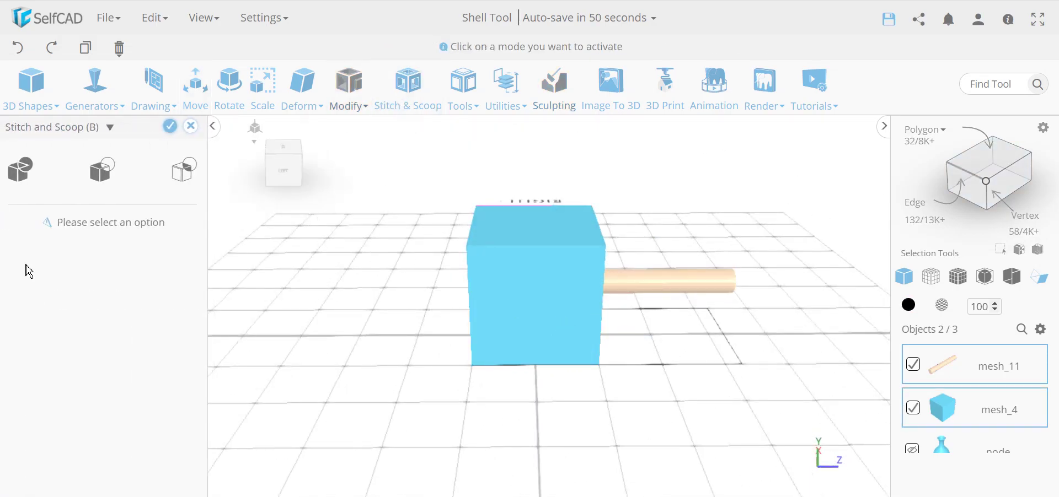
- Apply a Difference subtracting mesh_11 from the cube, cutting a round hole
{"action": "left_click", "coordinate": [107, 178]}
{"action": "left_click", "coordinate": [76, 244]}
{"action": "left_click", "coordinate": [76, 263]}
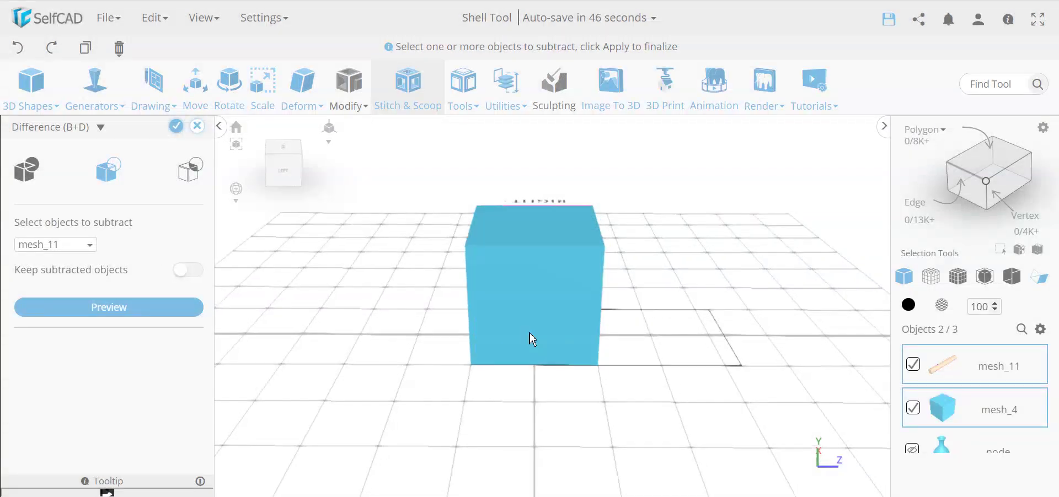
{"action": "left_click_drag", "start_coordinate": [532, 335], "coordinate": [415, 305]}
{"action": "scroll", "coordinate": [519, 273], "scroll_direction": "up", "scroll_amount": 5}
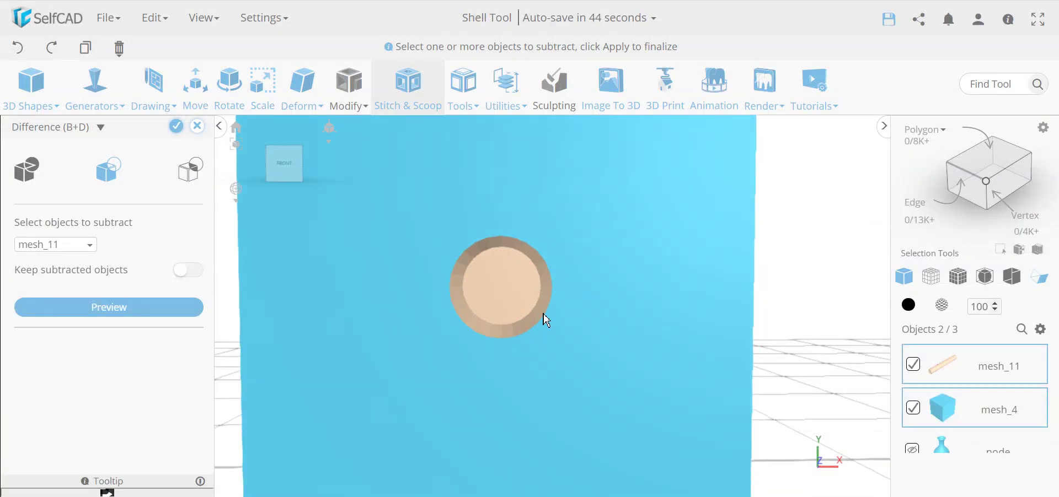
{"action": "left_click_drag", "start_coordinate": [515, 309], "coordinate": [485, 287]}
{"action": "left_click", "coordinate": [176, 133]}
- Inspect the hole's inner face in polygon mode, then undo the cut
{"action": "left_click", "coordinate": [997, 167]}
{"action": "left_click", "coordinate": [506, 300]}
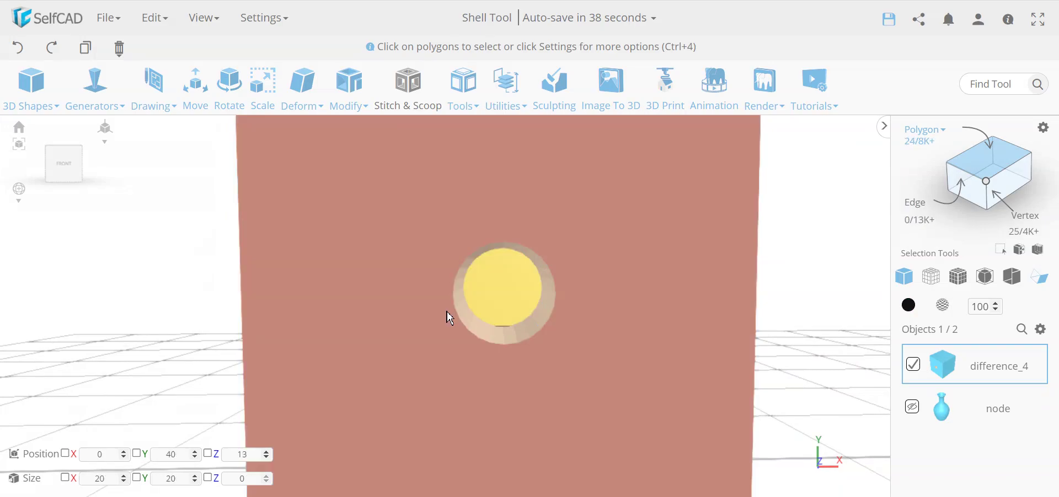
{"action": "left_click_drag", "start_coordinate": [43, 343], "coordinate": [246, 343]}
{"action": "scroll", "coordinate": [247, 343], "scroll_direction": "down", "scroll_amount": 6}
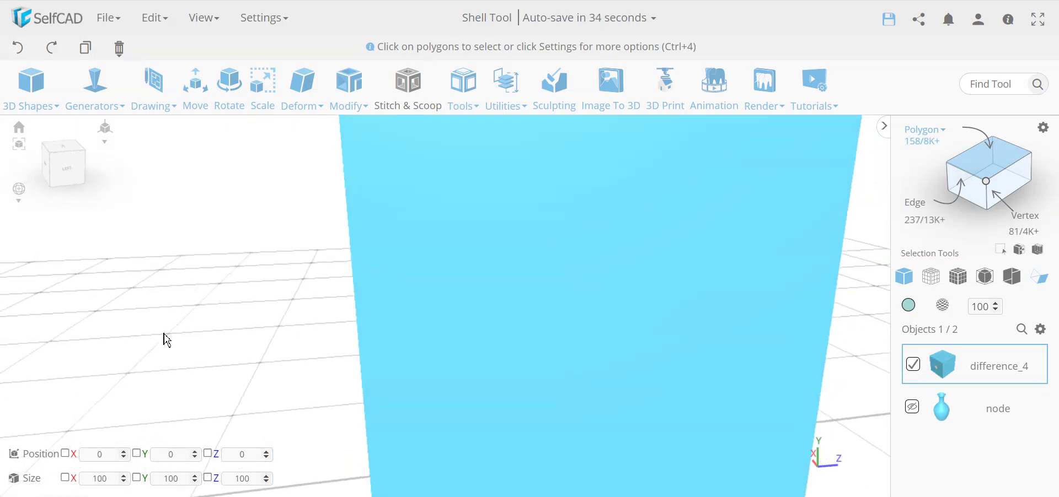
{"action": "left_click", "coordinate": [19, 50]}
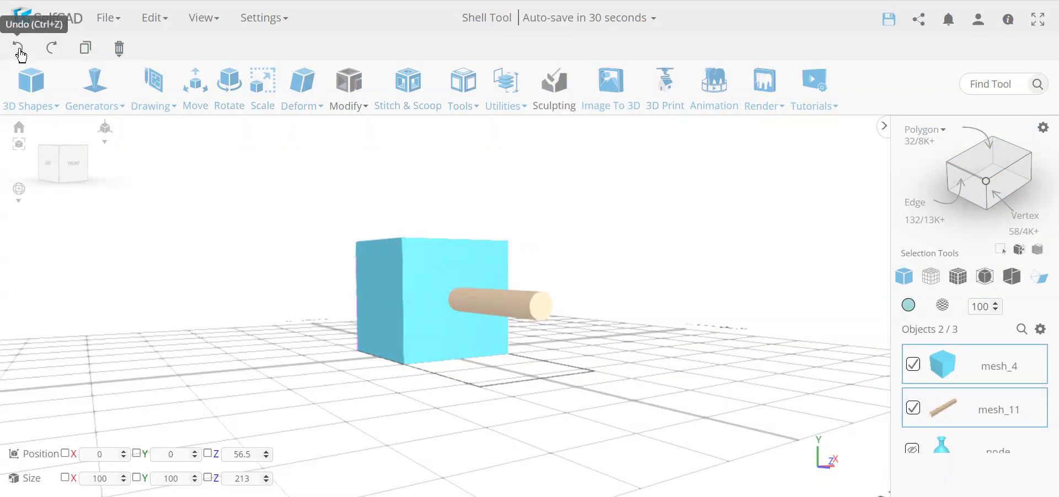
- Undo and redo to restore the cylinder shifted out one side of the cube
{"action": "left_click", "coordinate": [20, 54]}
{"action": "left_click", "coordinate": [21, 54]}
{"action": "left_click", "coordinate": [20, 54]}
{"action": "left_click_drag", "start_coordinate": [364, 378], "coordinate": [342, 390]}
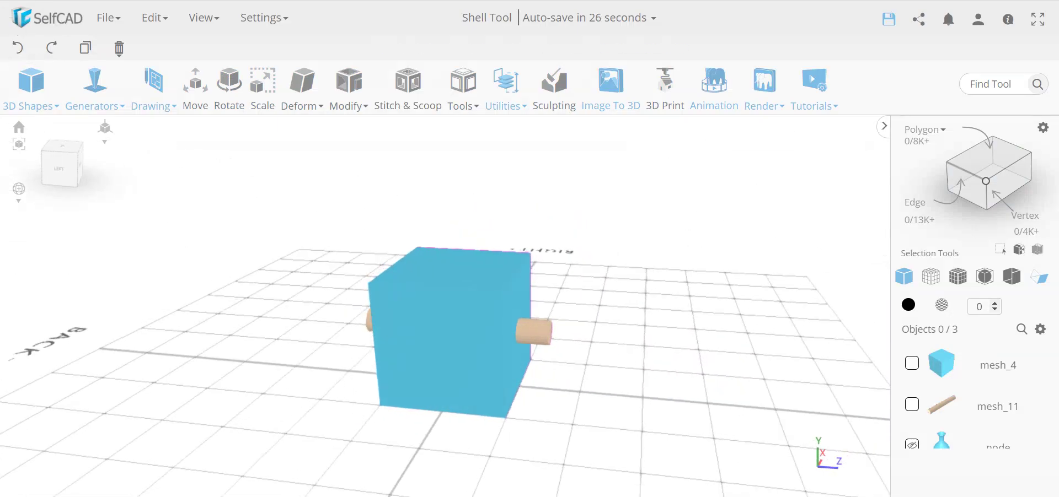
{"action": "left_click", "coordinate": [50, 47]}
{"action": "left_click", "coordinate": [49, 48]}
- Select the cube's top face and hollow the cube open through it
{"action": "left_click_drag", "start_coordinate": [374, 425], "coordinate": [357, 392]}
{"action": "left_click", "coordinate": [357, 392]}
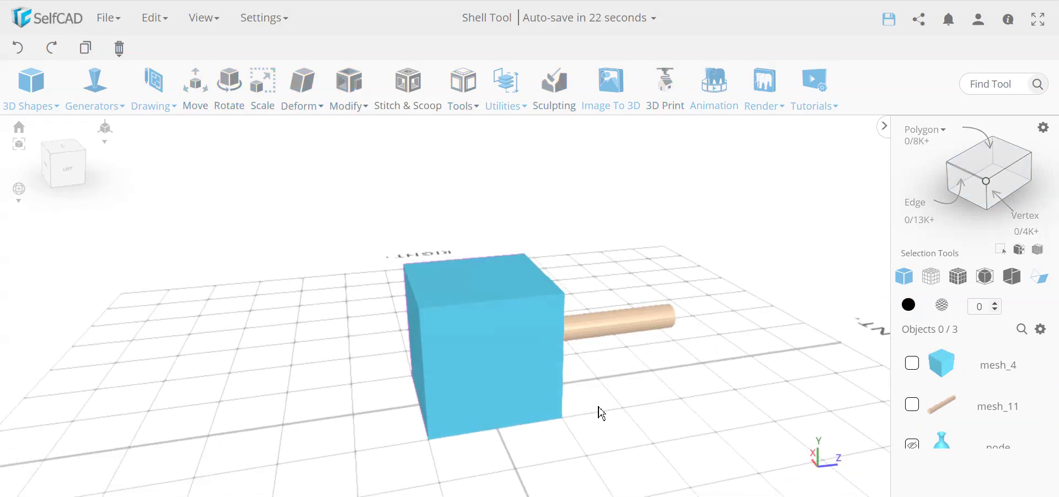
{"action": "left_click_drag", "start_coordinate": [432, 397], "coordinate": [629, 422]}
{"action": "left_click", "coordinate": [491, 286]}
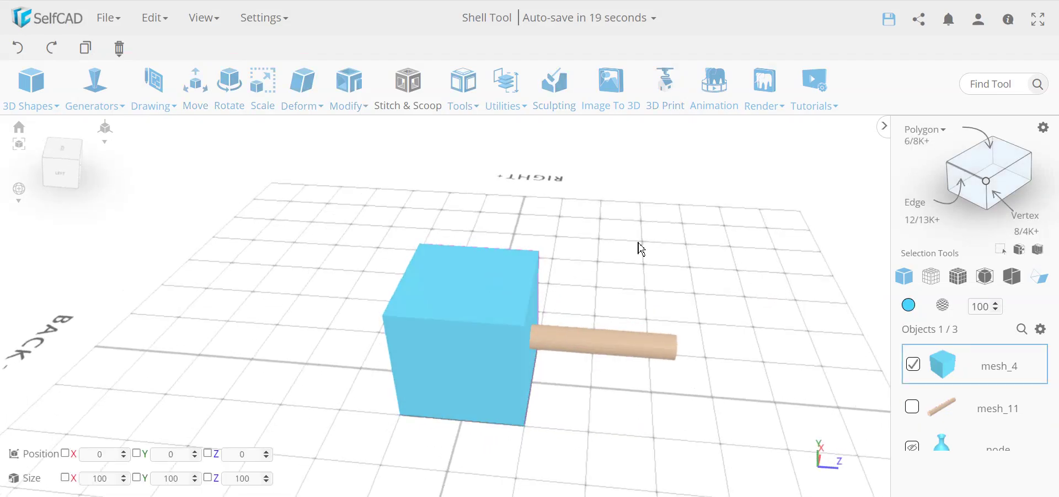
{"action": "left_click", "coordinate": [1010, 161]}
{"action": "left_click", "coordinate": [515, 266]}
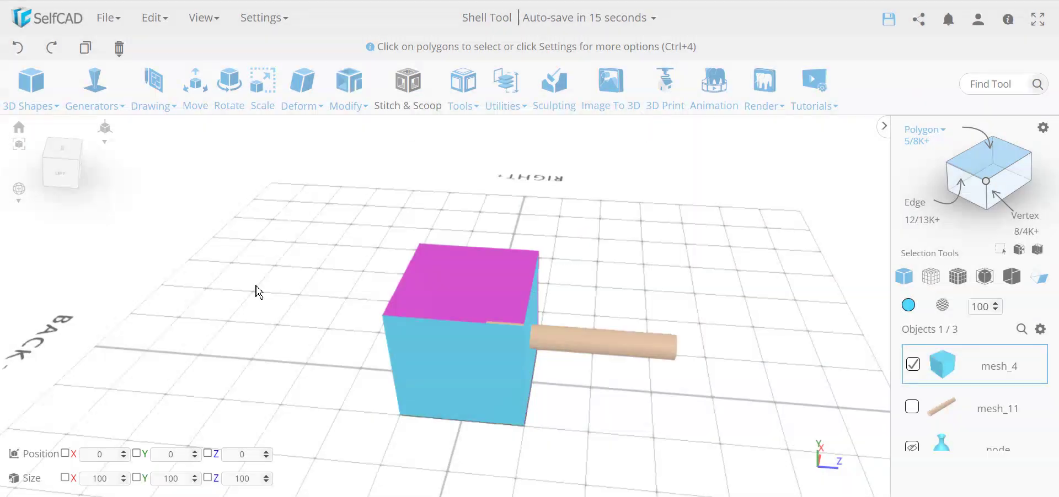
{"action": "left_click_drag", "start_coordinate": [257, 291], "coordinate": [303, 313]}
- Add Thickness to the box walls (105 × 102.5 × 105), then also select the cylinder
{"action": "left_click", "coordinate": [348, 105]}
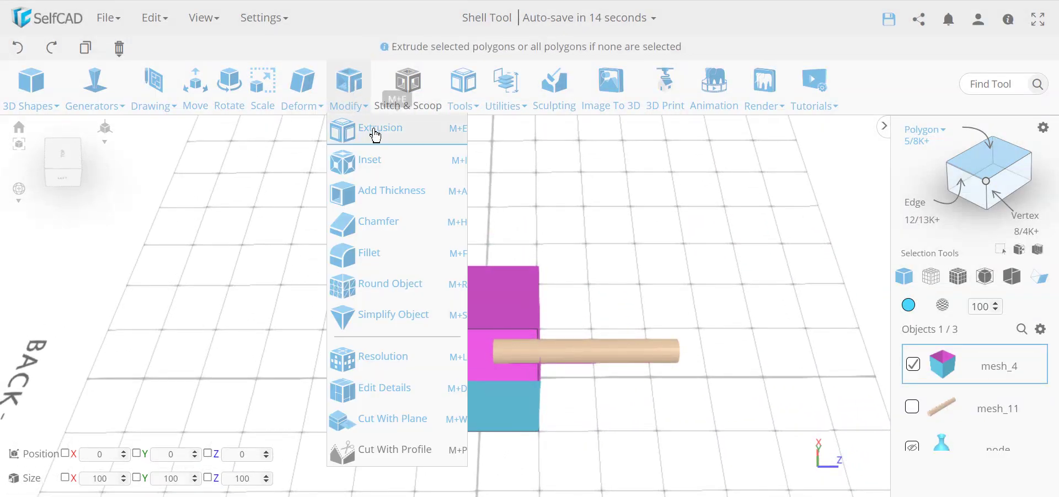
{"action": "left_click", "coordinate": [346, 196]}
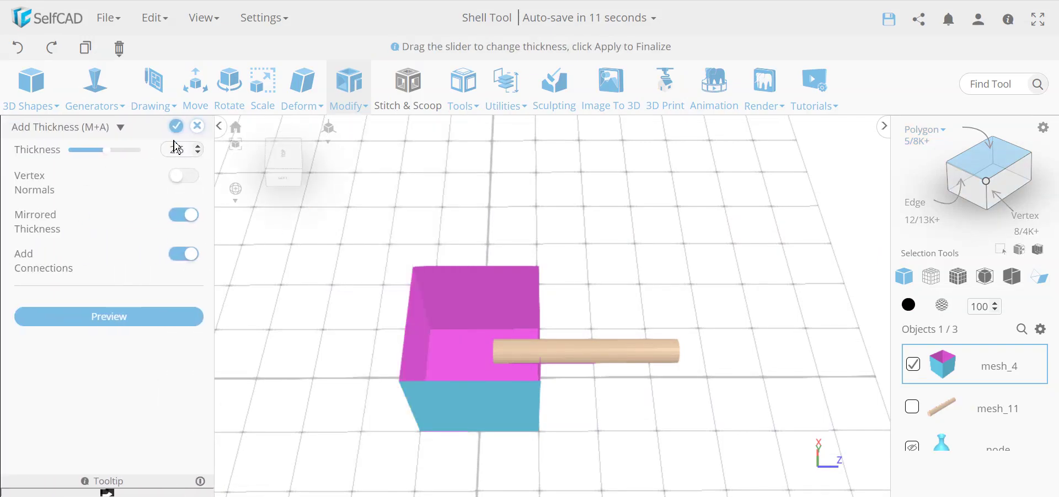
{"action": "left_click", "coordinate": [176, 127]}
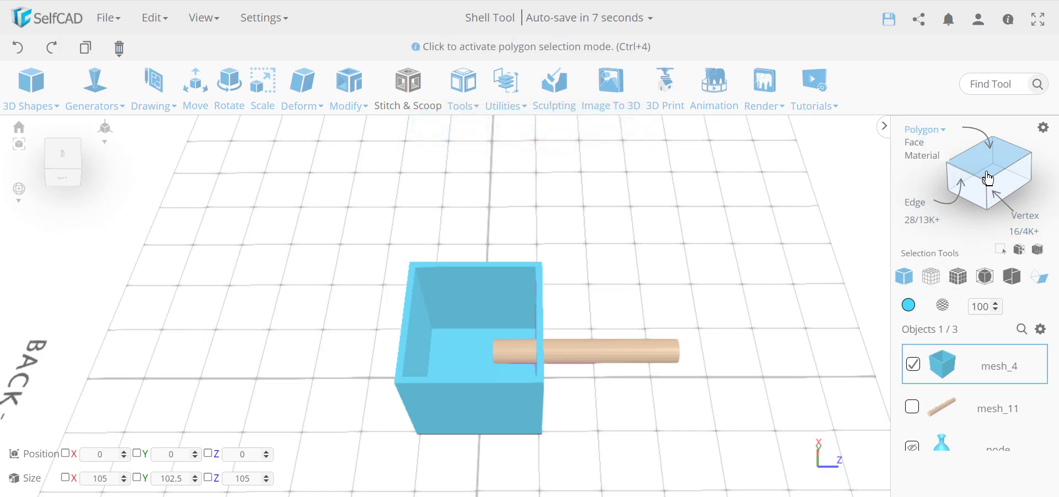
{"action": "left_click", "coordinate": [675, 359]}
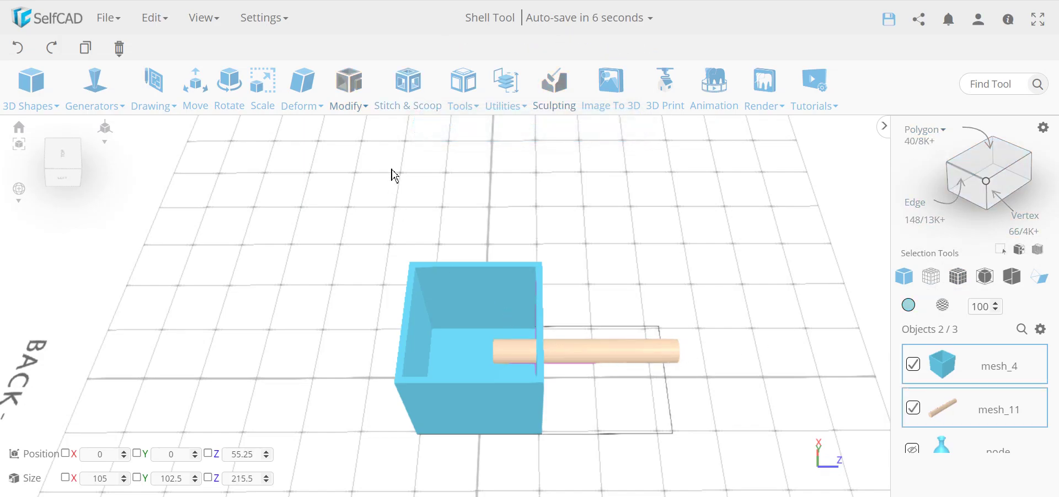
- Apply a Difference subtracting mesh_11 from the open box, producing difference_5 with a side hole
{"action": "left_click", "coordinate": [407, 99]}
{"action": "left_click", "coordinate": [108, 171]}
{"action": "left_click", "coordinate": [89, 243]}
{"action": "left_click", "coordinate": [66, 277]}
{"action": "left_click_drag", "start_coordinate": [248, 286], "coordinate": [480, 338]}
{"action": "scroll", "coordinate": [588, 300], "scroll_direction": "up", "scroll_amount": 5}
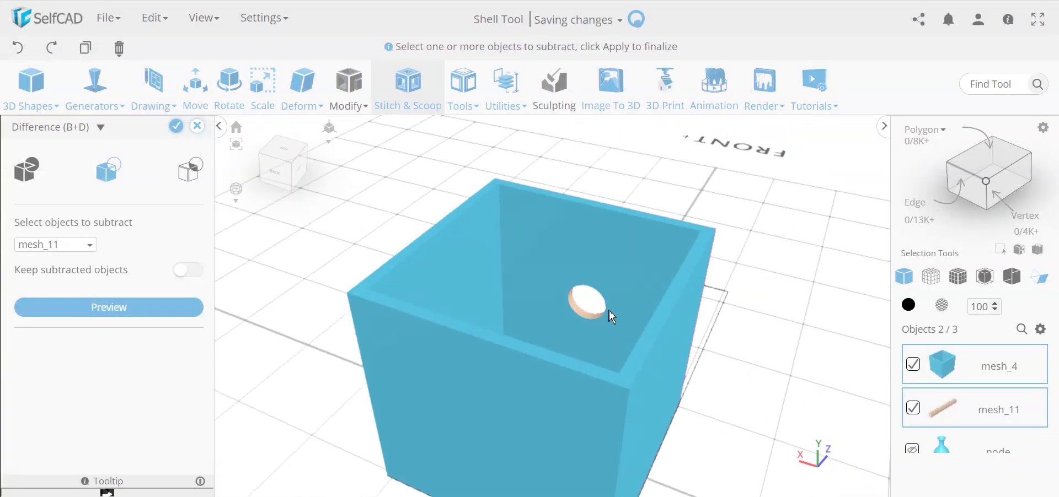
{"action": "left_click_drag", "start_coordinate": [642, 353], "coordinate": [279, 329]}
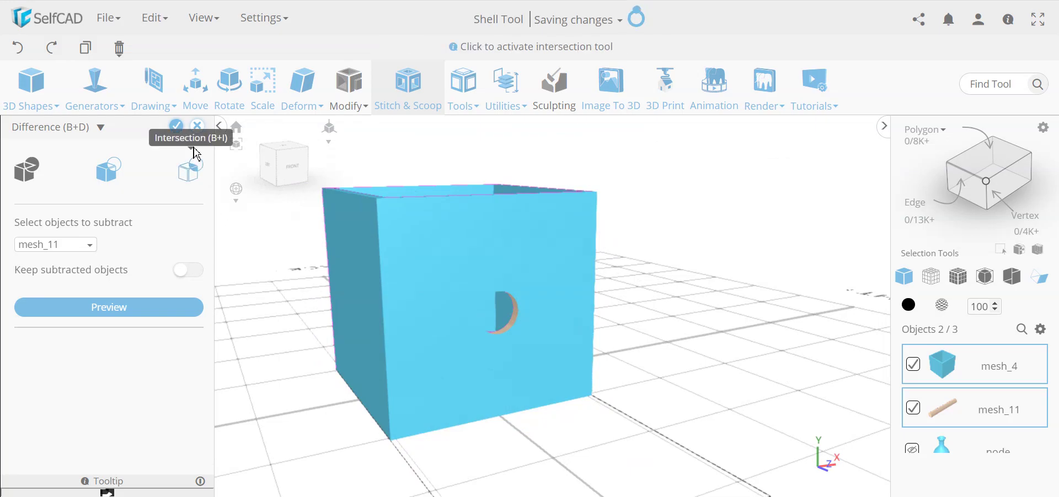
{"action": "left_click", "coordinate": [176, 127]}
{"action": "left_click_drag", "start_coordinate": [669, 374], "coordinate": [443, 297]}
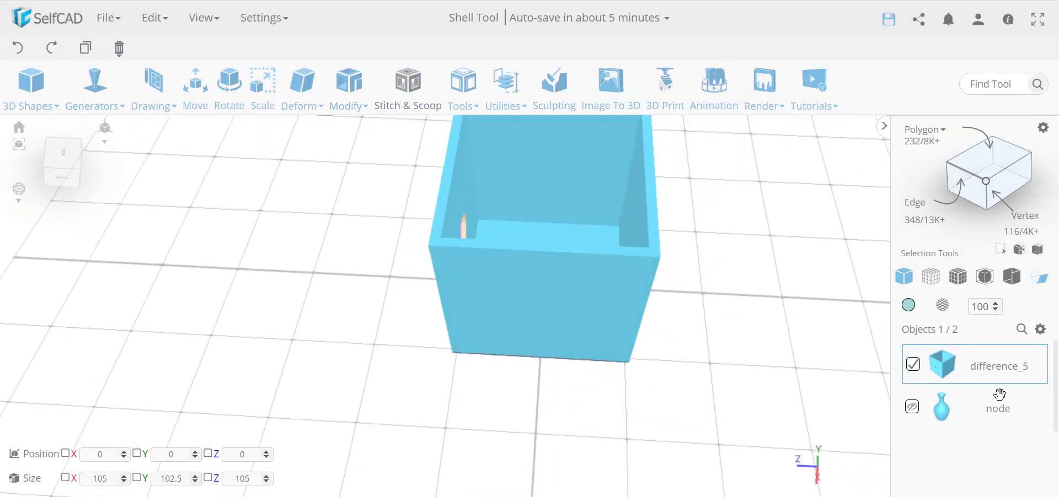
- Delete the holed box and unhide and select the vase
{"action": "key", "text": "Delete"}
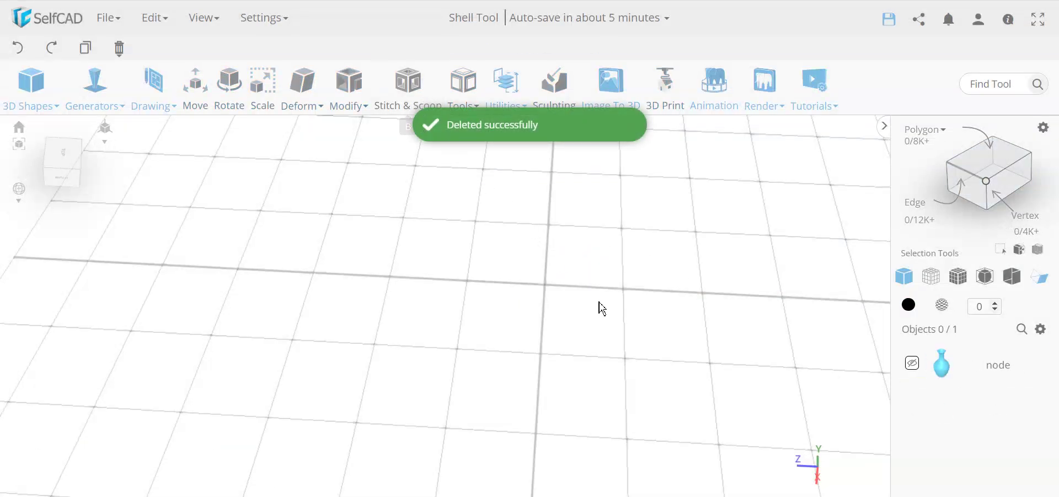
{"action": "left_click", "coordinate": [913, 369]}
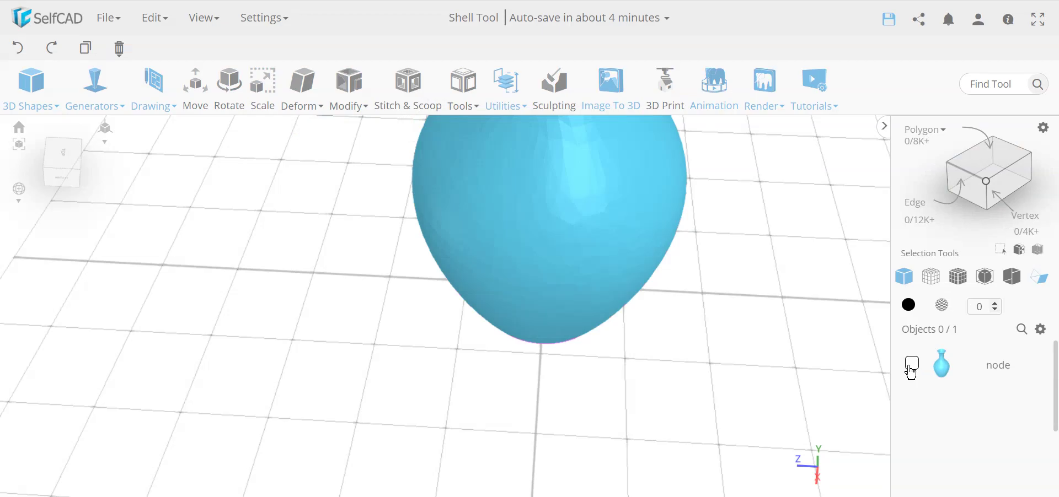
{"action": "left_click", "coordinate": [912, 366]}
{"action": "left_click_drag", "start_coordinate": [675, 360], "coordinate": [400, 296]}
- Draw a single line, profile_1, about 281.39 long on the floor left of the vase
{"action": "left_click", "coordinate": [153, 86]}
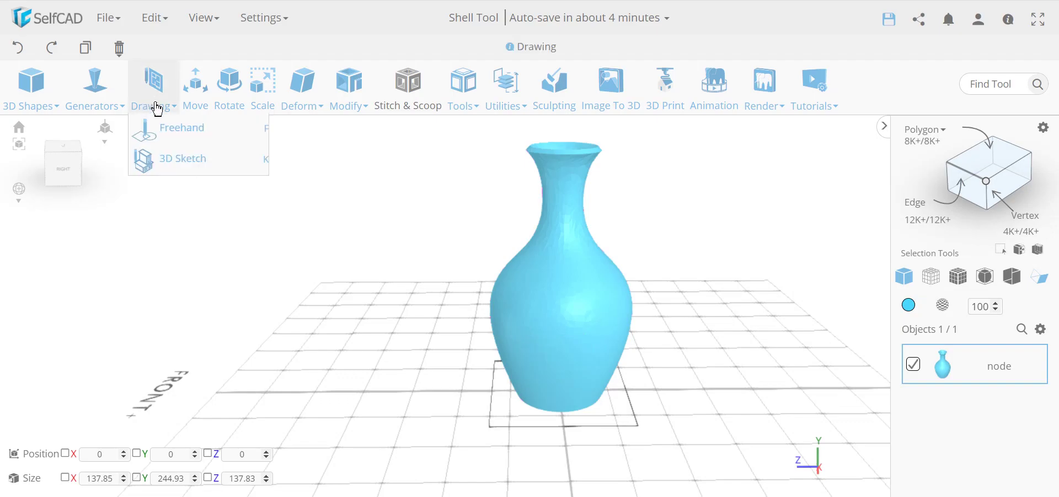
{"action": "left_click", "coordinate": [182, 161]}
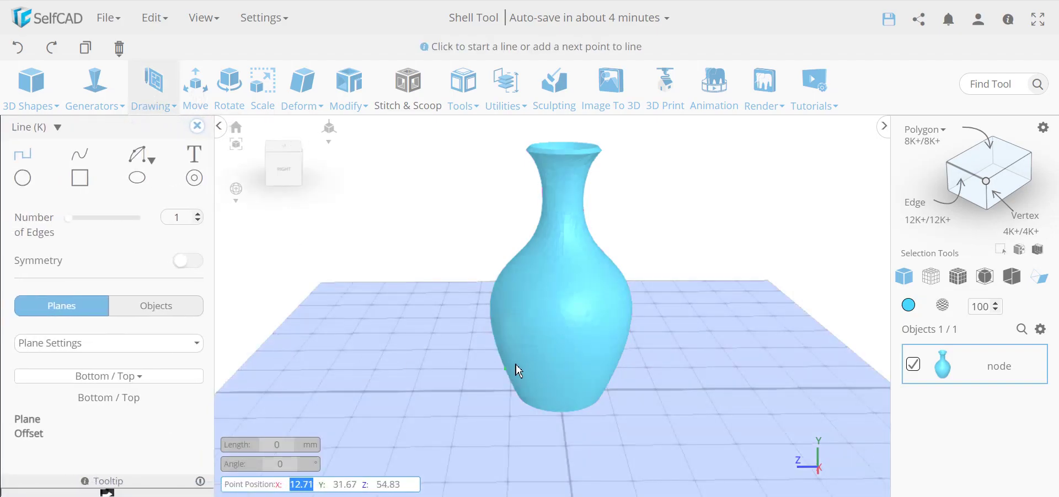
{"action": "left_click", "coordinate": [80, 348]}
{"action": "left_click", "coordinate": [130, 345]}
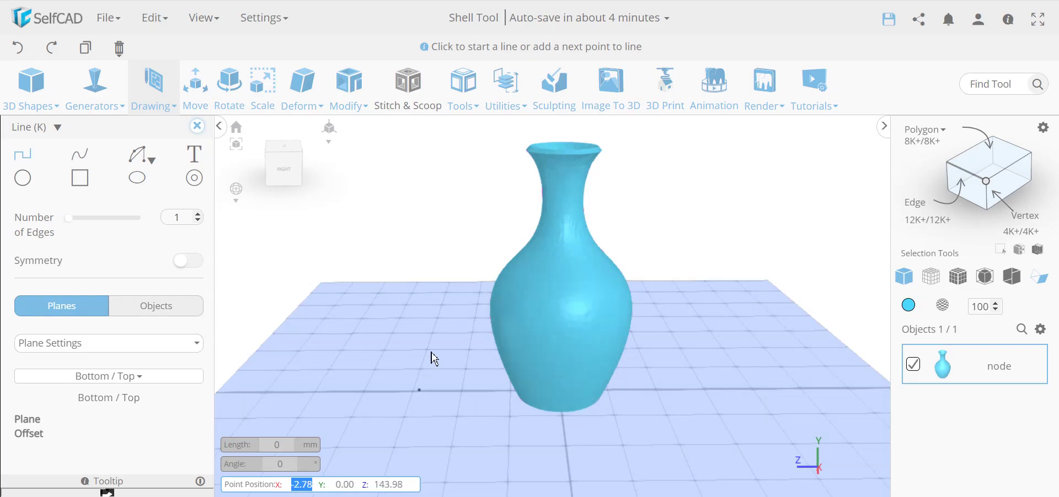
{"action": "left_click", "coordinate": [456, 313]}
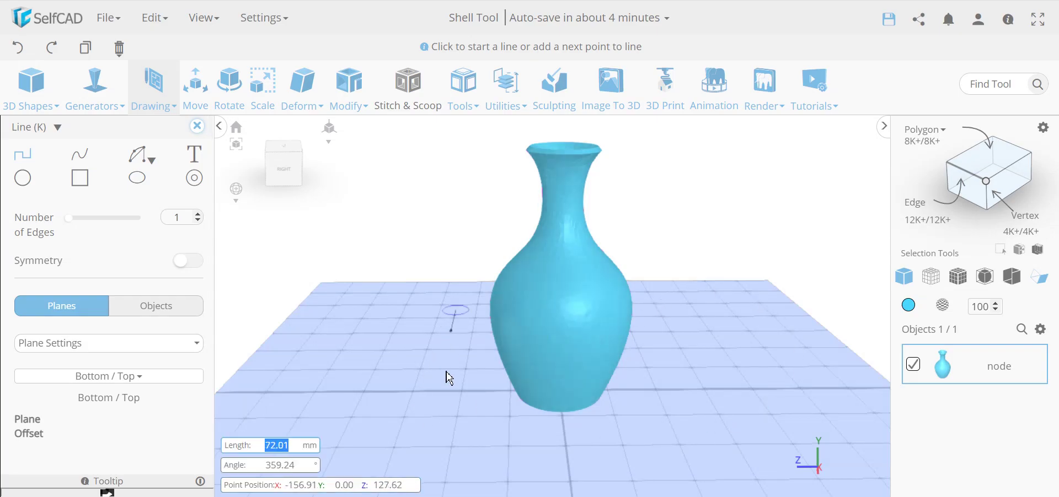
{"action": "double_click", "coordinate": [433, 420]}
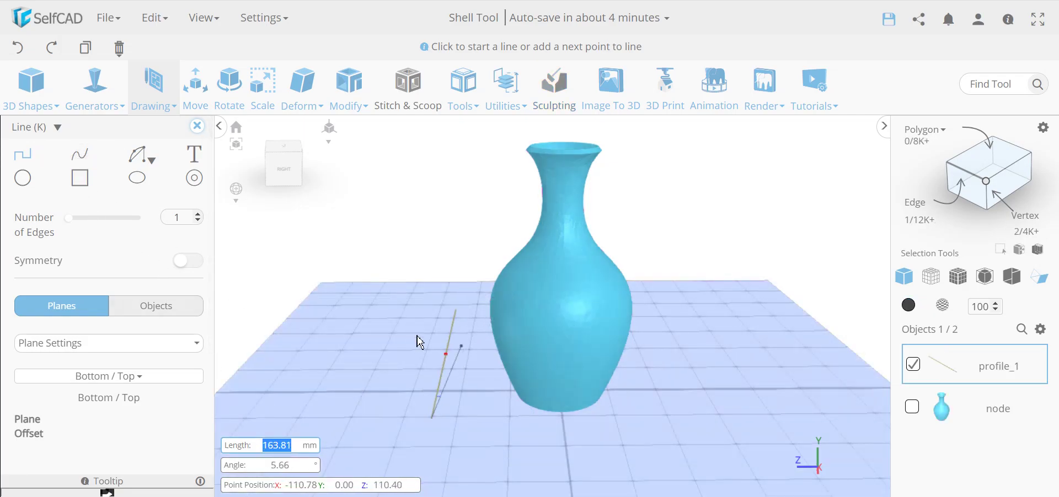
{"action": "left_click", "coordinate": [197, 126]}
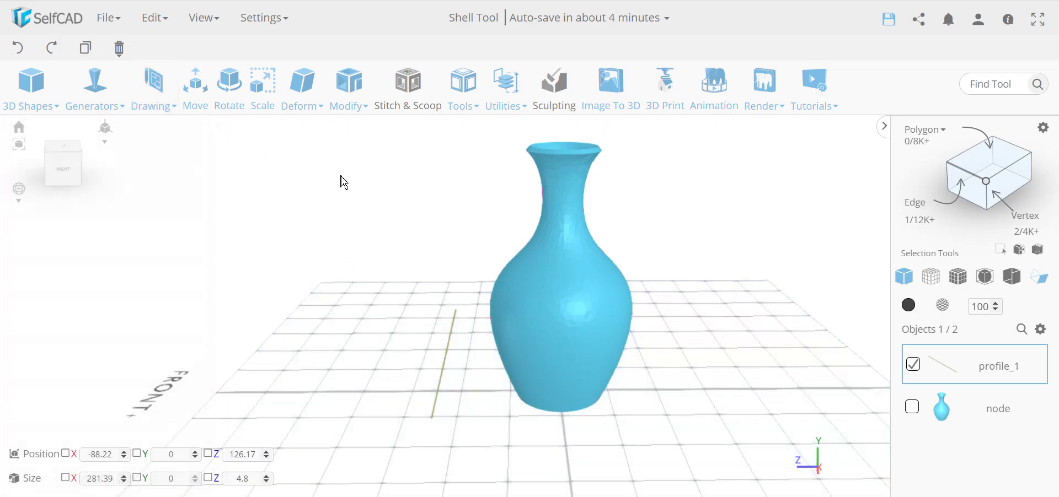
- Apply Deform > Flatten to profile_1 so it measures 281.39 × 0 × 0
{"action": "left_click", "coordinate": [348, 104]}
{"action": "left_click", "coordinate": [297, 100]}
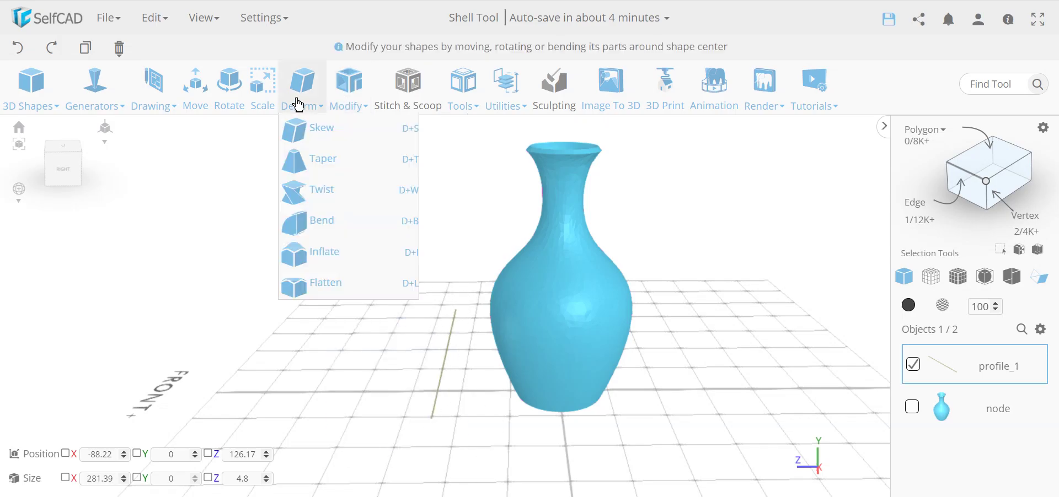
{"action": "left_click", "coordinate": [334, 288]}
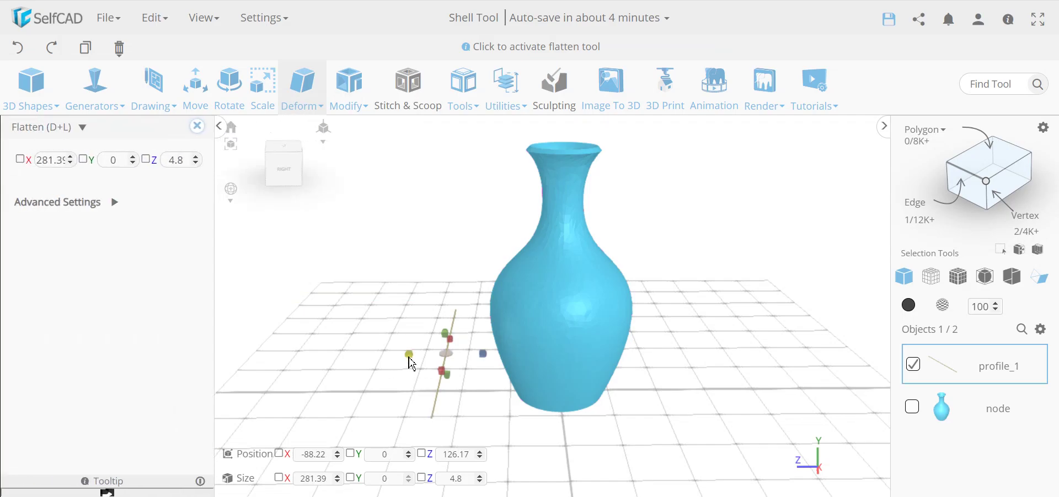
{"action": "left_click", "coordinate": [452, 380]}
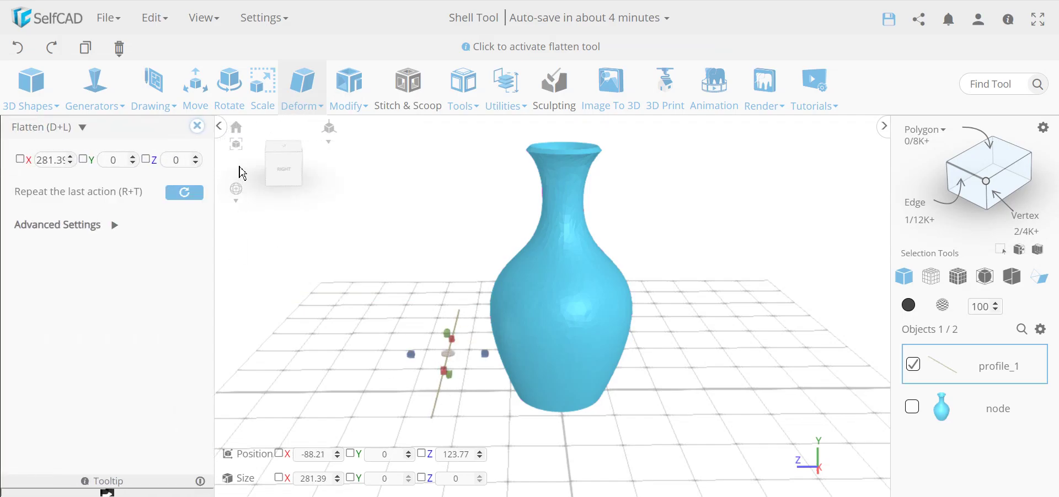
{"action": "left_click", "coordinate": [197, 127]}
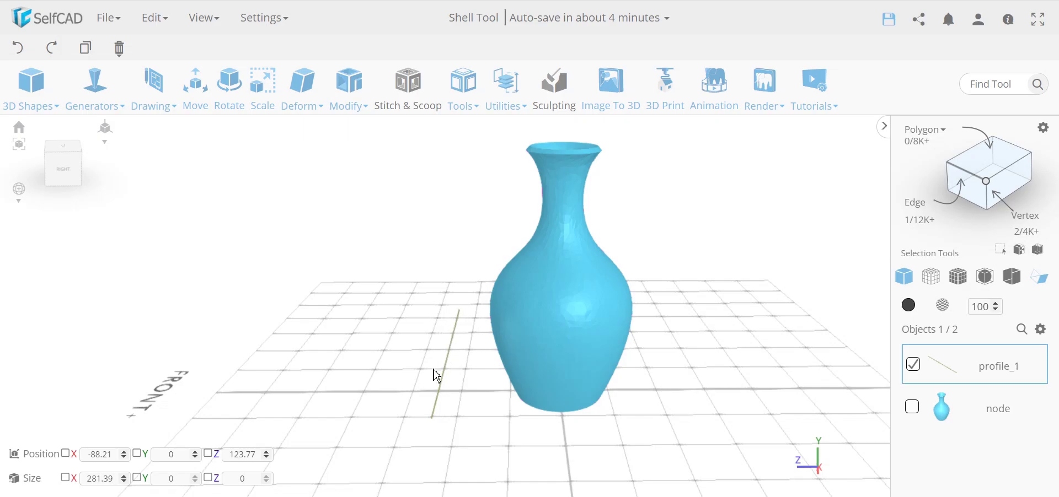
- Add a 2.5 thickness to profile_1, making it a 281.39 × 0 × 5 strip
{"action": "left_click", "coordinate": [350, 101]}
{"action": "left_click", "coordinate": [380, 191]}
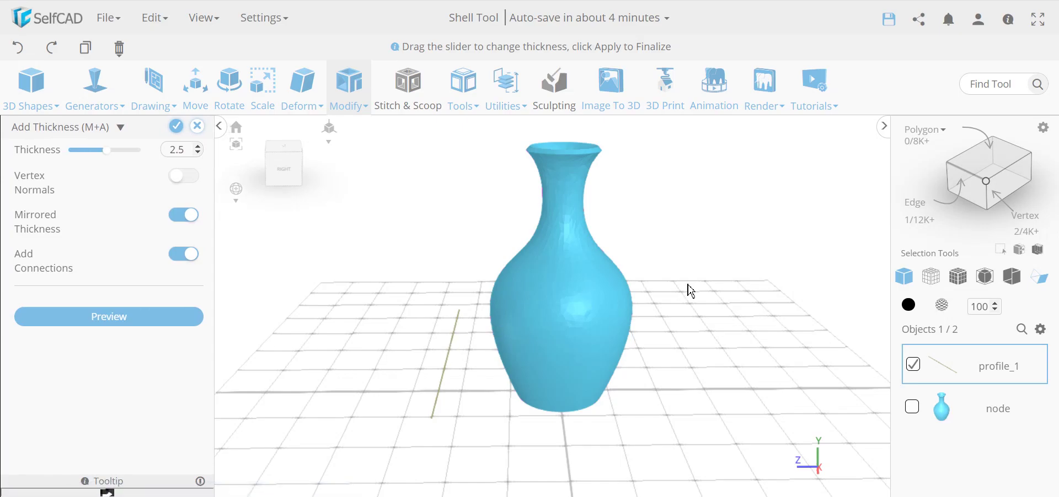
{"action": "left_click_drag", "start_coordinate": [678, 291], "coordinate": [624, 282]}
{"action": "left_click_drag", "start_coordinate": [425, 320], "coordinate": [435, 299]}
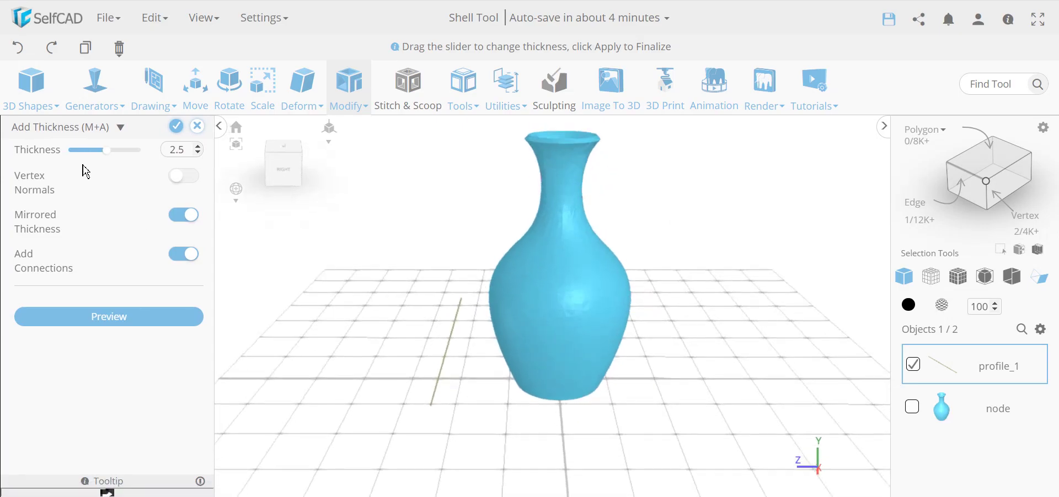
{"action": "left_click", "coordinate": [142, 317]}
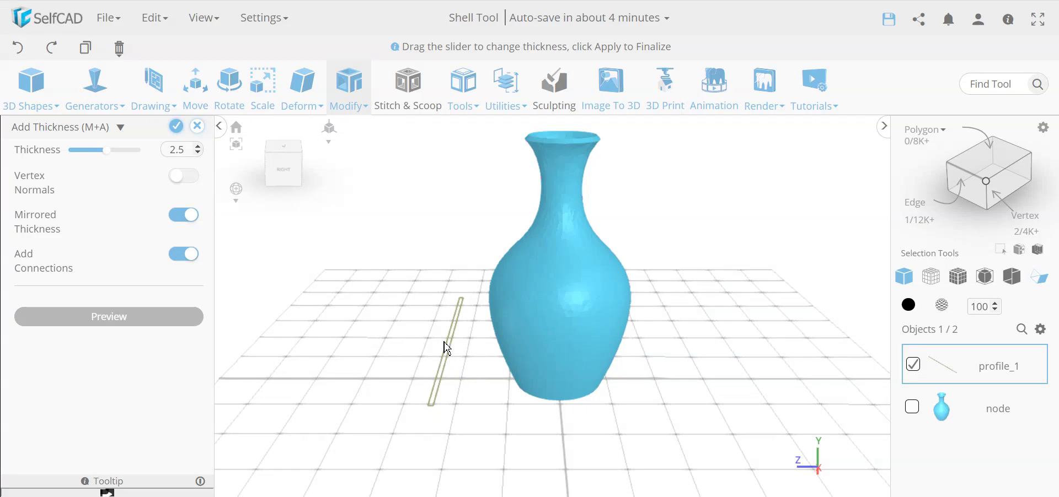
{"action": "scroll", "coordinate": [465, 359], "scroll_direction": "up", "scroll_amount": 5}
{"action": "scroll", "coordinate": [498, 339], "scroll_direction": "down", "scroll_amount": 2}
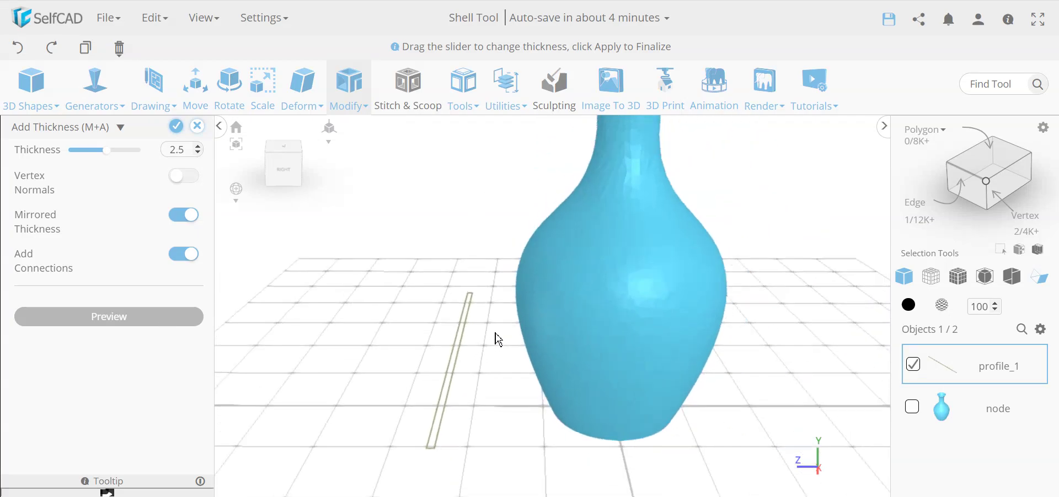
{"action": "left_click", "coordinate": [177, 127]}
{"action": "scroll", "coordinate": [467, 334], "scroll_direction": "down", "scroll_amount": 2}
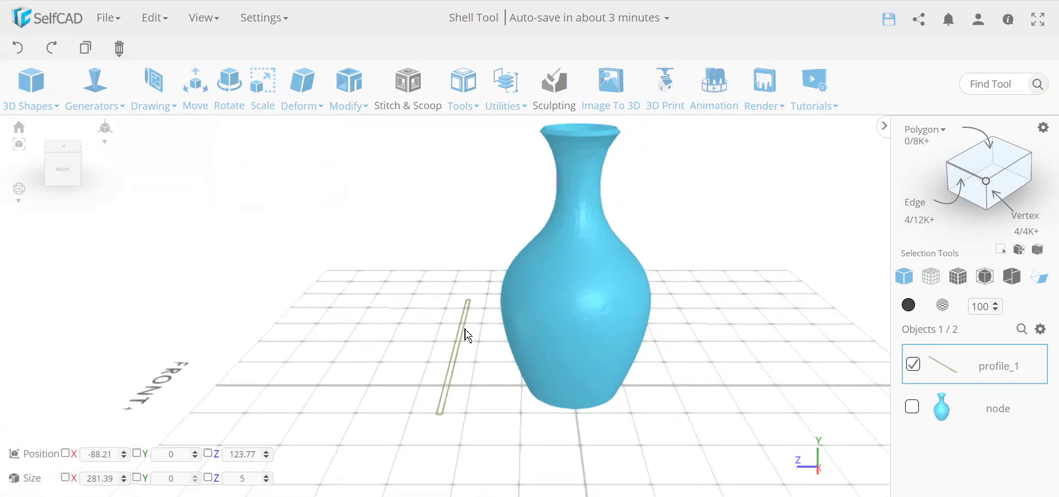
- Center profile_1 at 0, 0, 0 with Move's Center Object, under the vase's base
{"action": "left_click", "coordinate": [196, 86]}
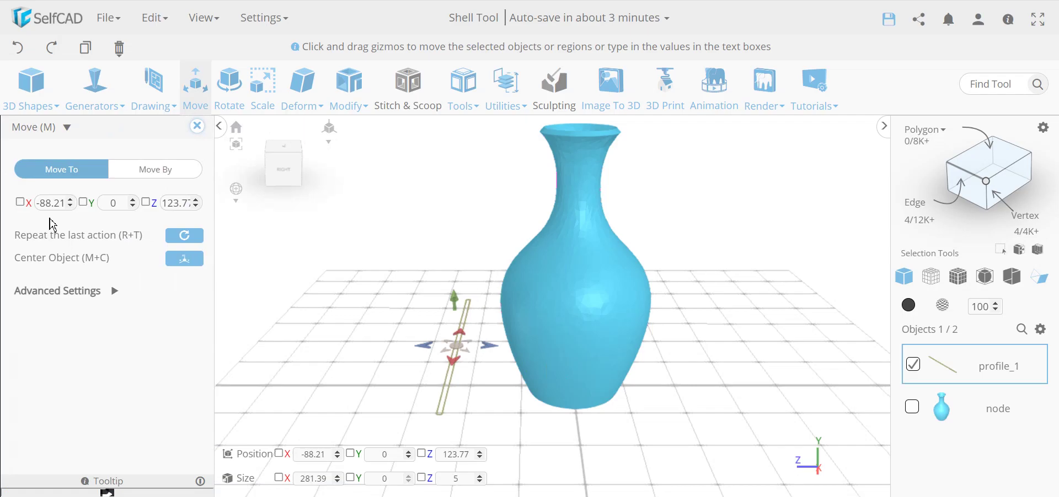
{"action": "left_click", "coordinate": [186, 265]}
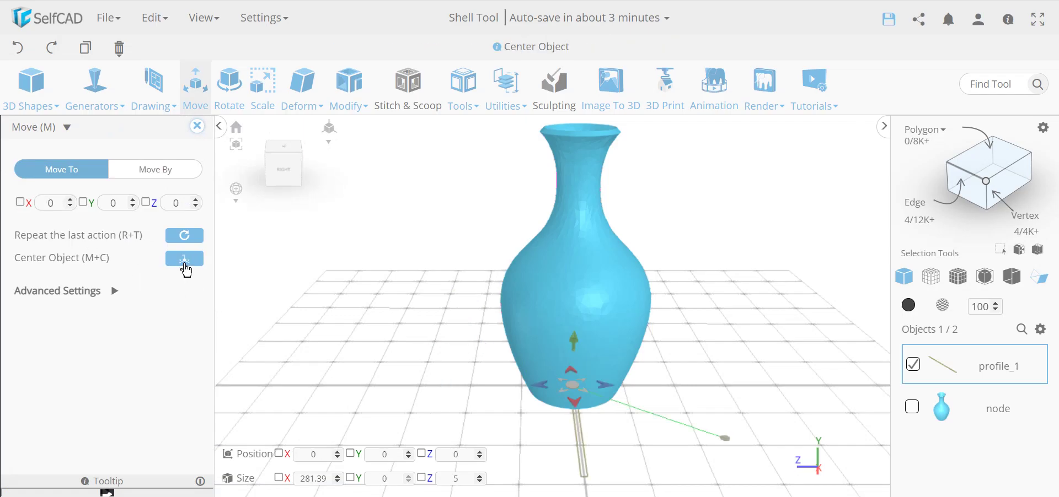
{"action": "left_click", "coordinate": [196, 126]}
{"action": "left_click_drag", "start_coordinate": [554, 360], "coordinate": [509, 392]}
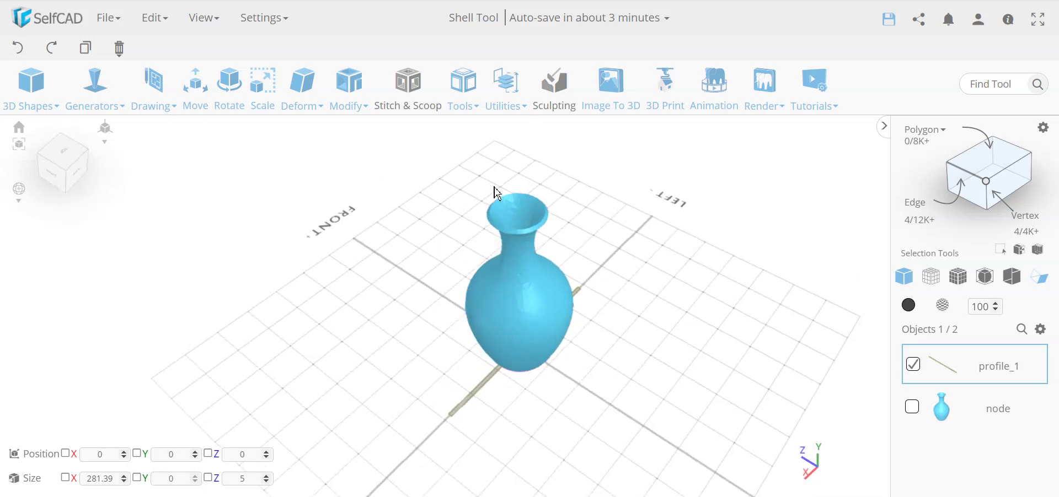
- Make 4 Pivot-type Copy Offsets copies of profile_1, forming five radiating strips
{"action": "left_click", "coordinate": [462, 101]}
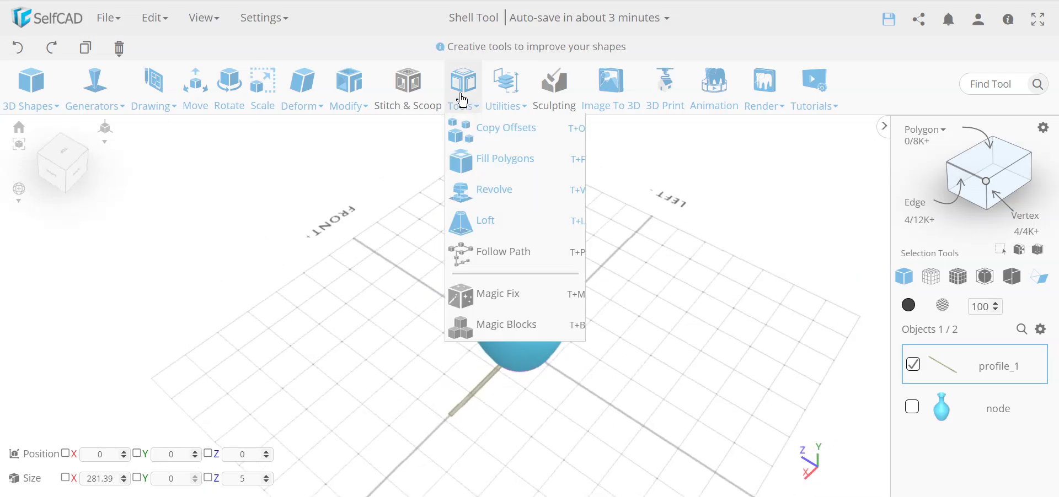
{"action": "left_click", "coordinate": [489, 132]}
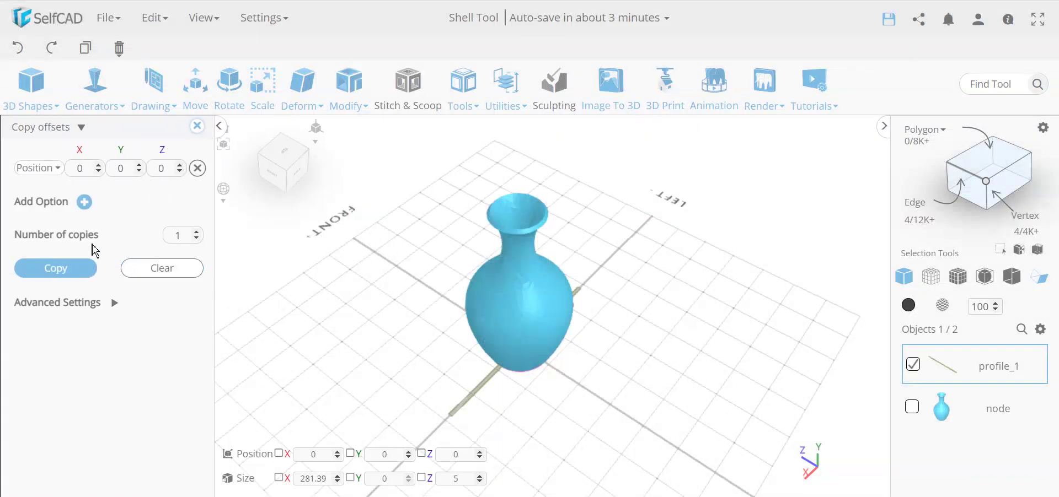
{"action": "left_click", "coordinate": [49, 170]}
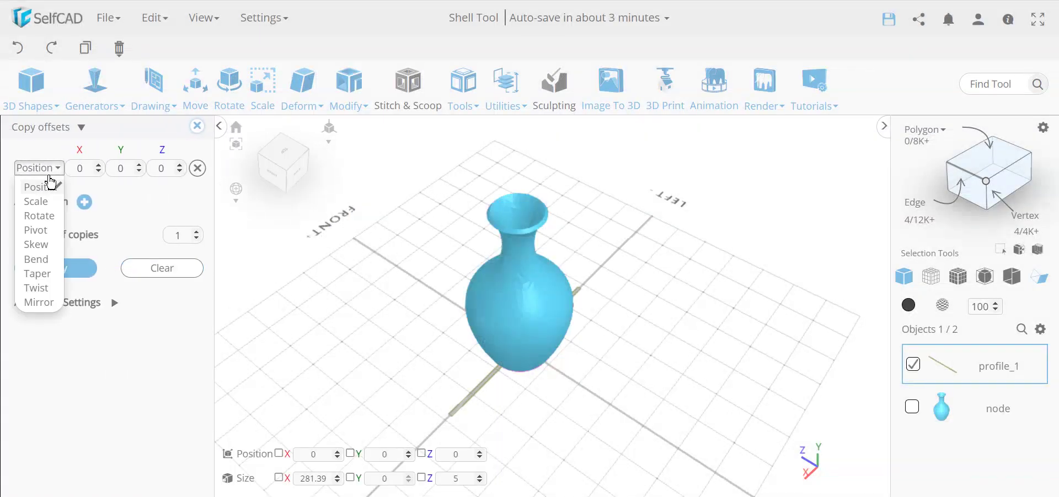
{"action": "left_click", "coordinate": [34, 232]}
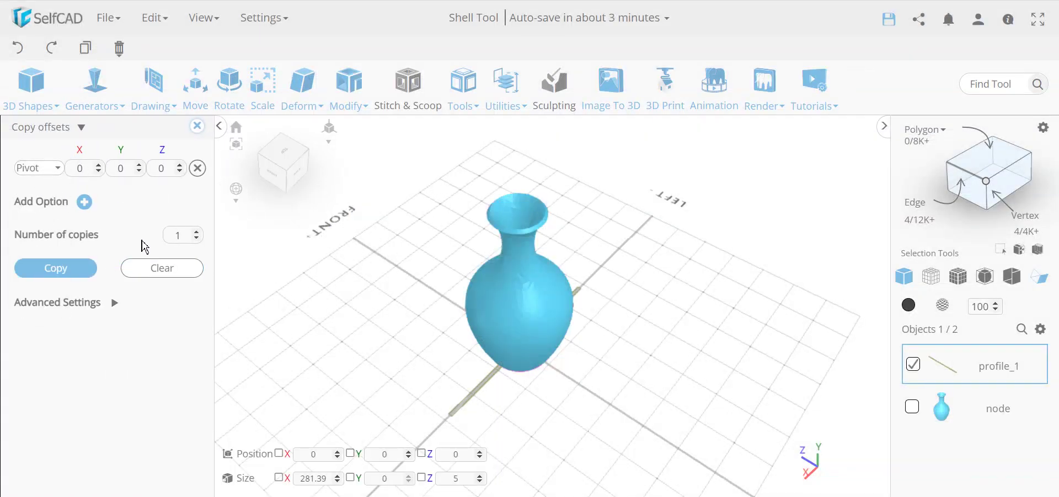
{"action": "double_click", "coordinate": [189, 239]}
{"action": "left_click", "coordinate": [80, 273]}
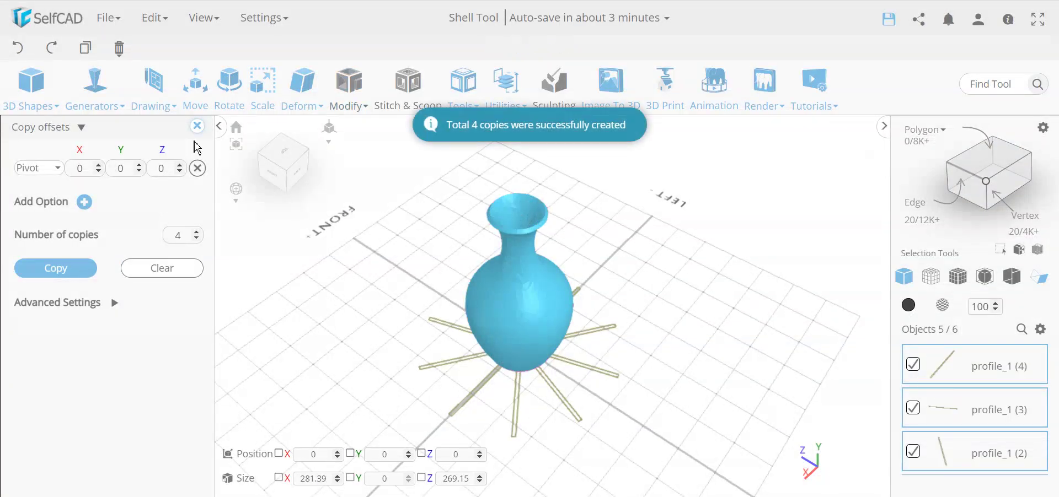
{"action": "left_click", "coordinate": [197, 126]}
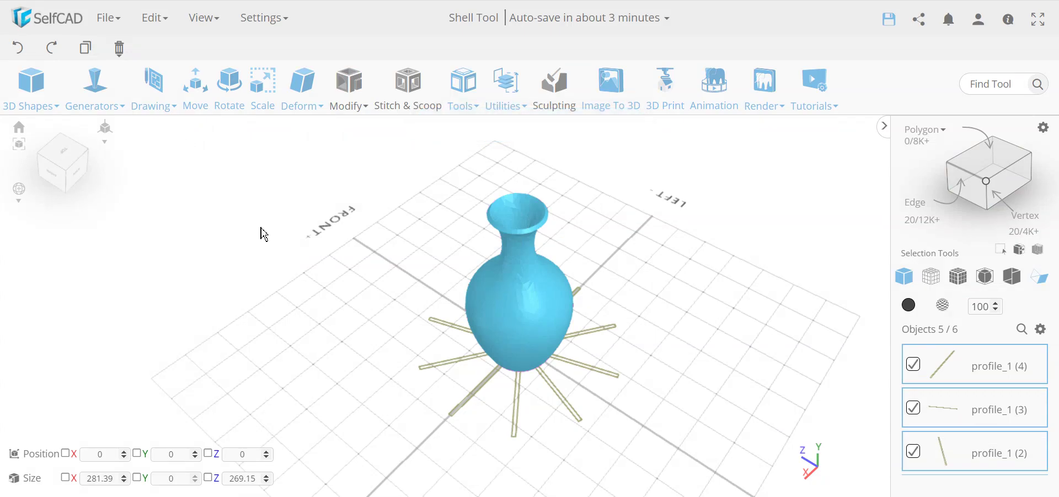
- Hide the vase so only the five spoke strips remain visible
{"action": "left_click", "coordinate": [1044, 333]}
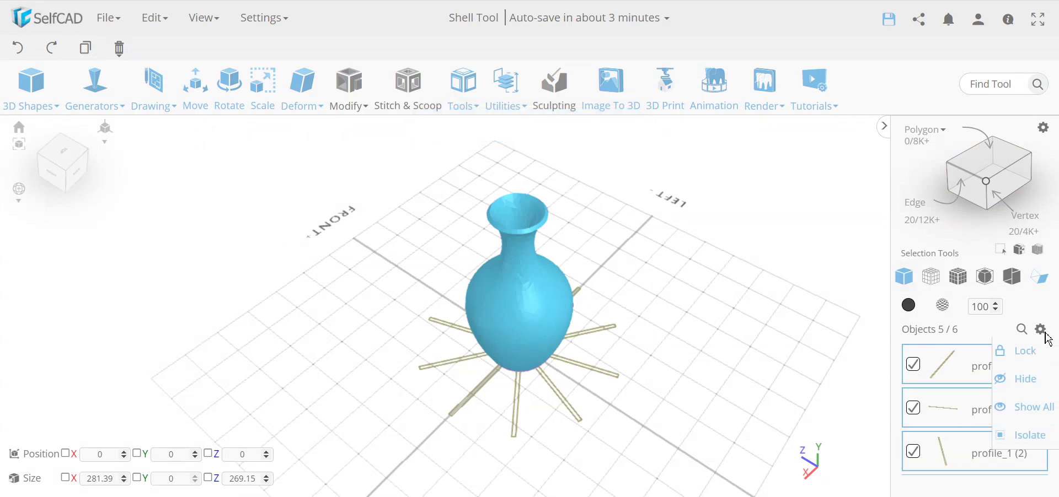
{"action": "left_click", "coordinate": [1046, 436]}
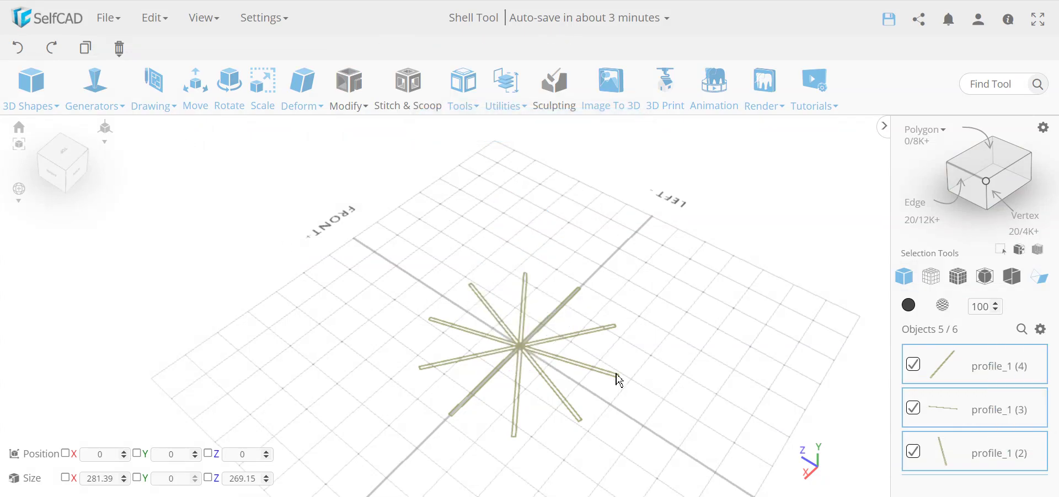
{"action": "scroll", "coordinate": [502, 343], "scroll_direction": "up", "scroll_amount": 3}
{"action": "scroll", "coordinate": [502, 343], "scroll_direction": "up", "scroll_amount": 5}
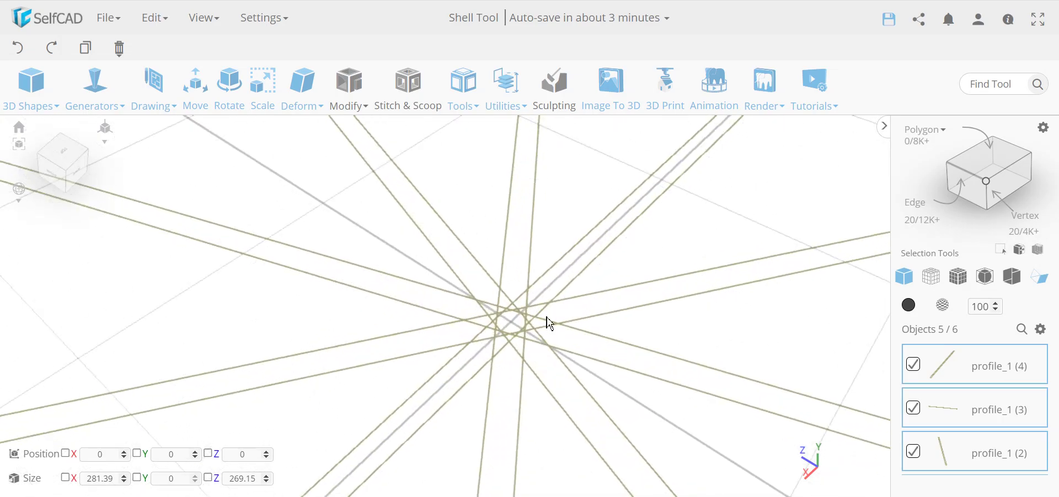
{"action": "scroll", "coordinate": [534, 335], "scroll_direction": "down", "scroll_amount": 8}
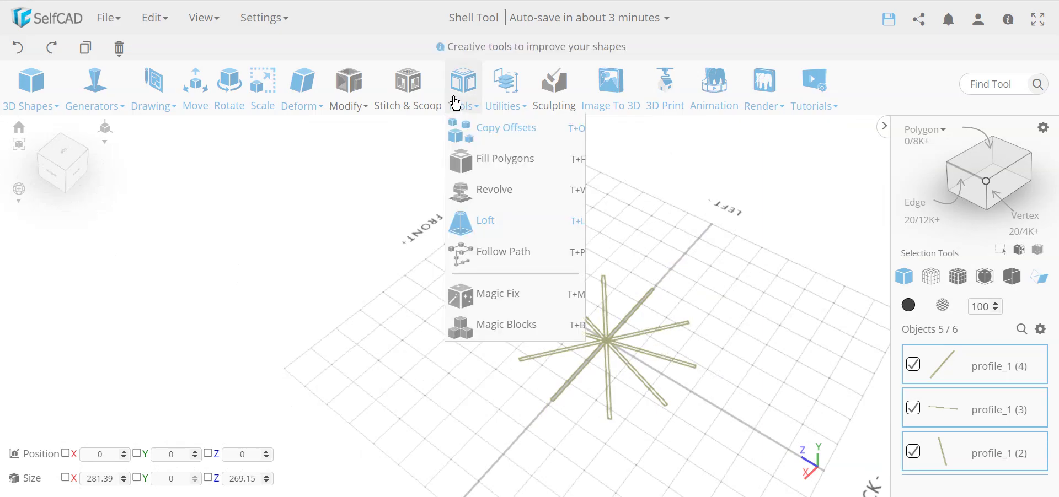
- Combine the five strips with the Merge method into a single star-shaped profile_1
{"action": "mouse_move", "coordinate": [505, 102]}
{"action": "left_click", "coordinate": [561, 291]}
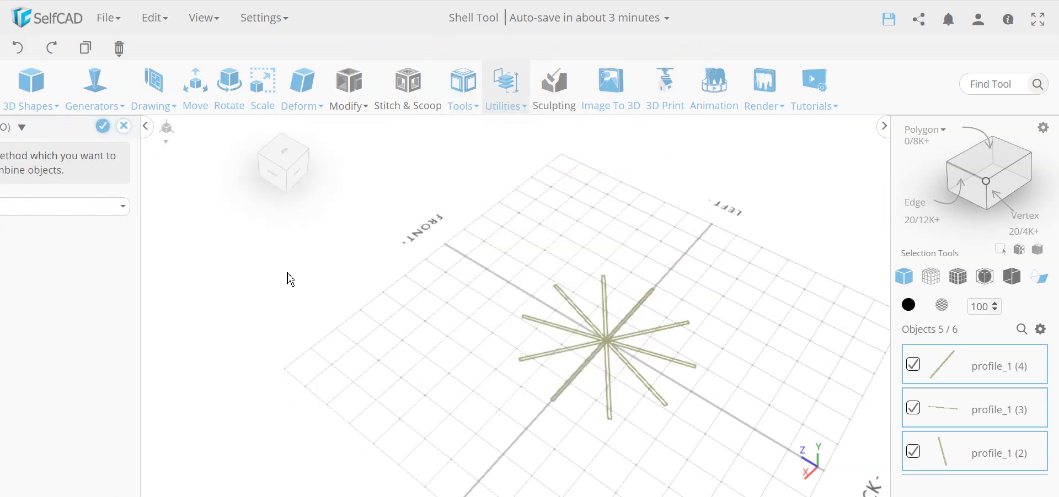
{"action": "left_click", "coordinate": [124, 207]}
{"action": "left_click", "coordinate": [113, 250]}
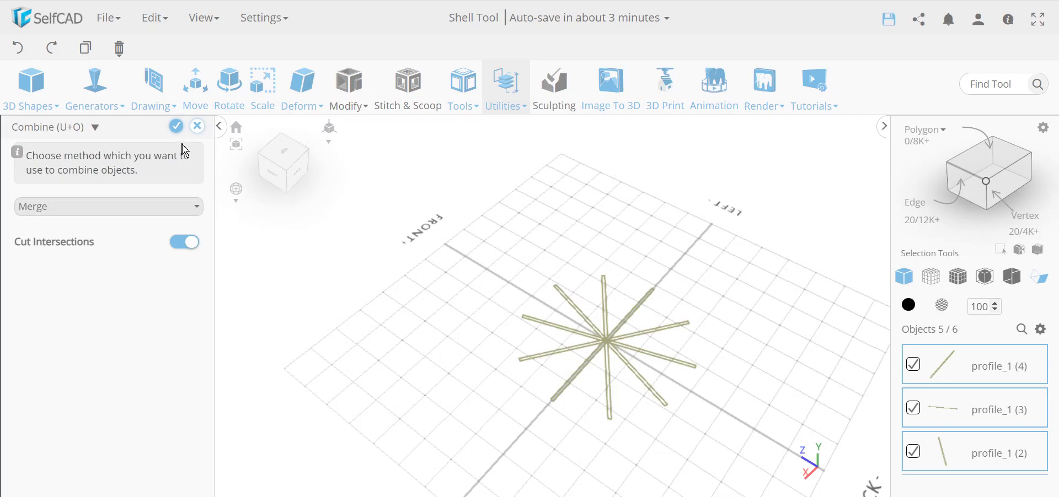
{"action": "left_click", "coordinate": [176, 128]}
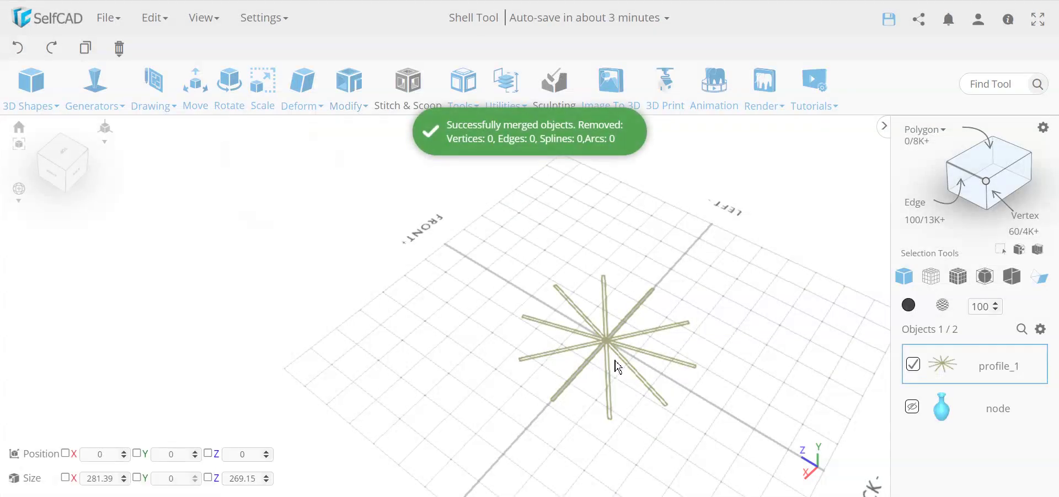
{"action": "scroll", "coordinate": [627, 346], "scroll_direction": "up", "scroll_amount": 10}
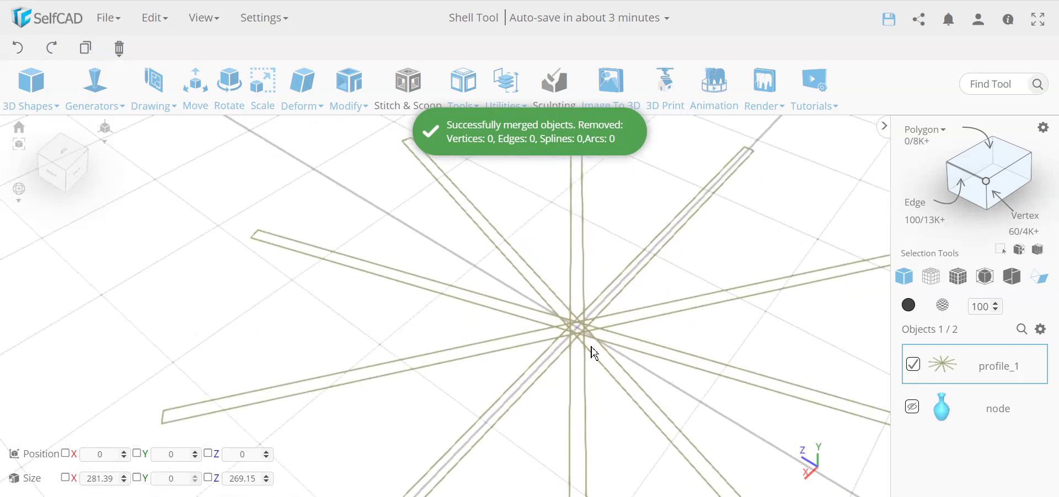
- Switch to polygon selection and select every polygon of the star profile
{"action": "left_click", "coordinate": [984, 163]}
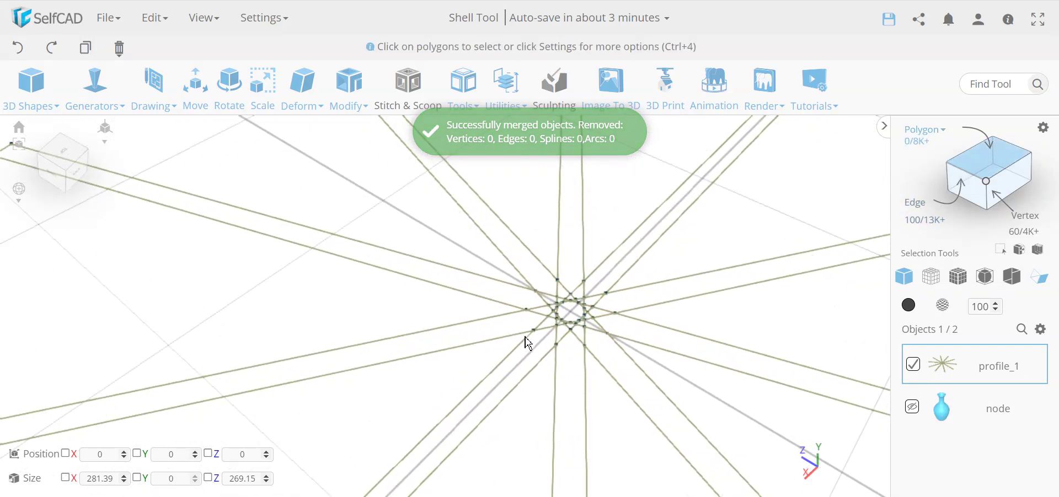
{"action": "left_click", "coordinate": [569, 313]}
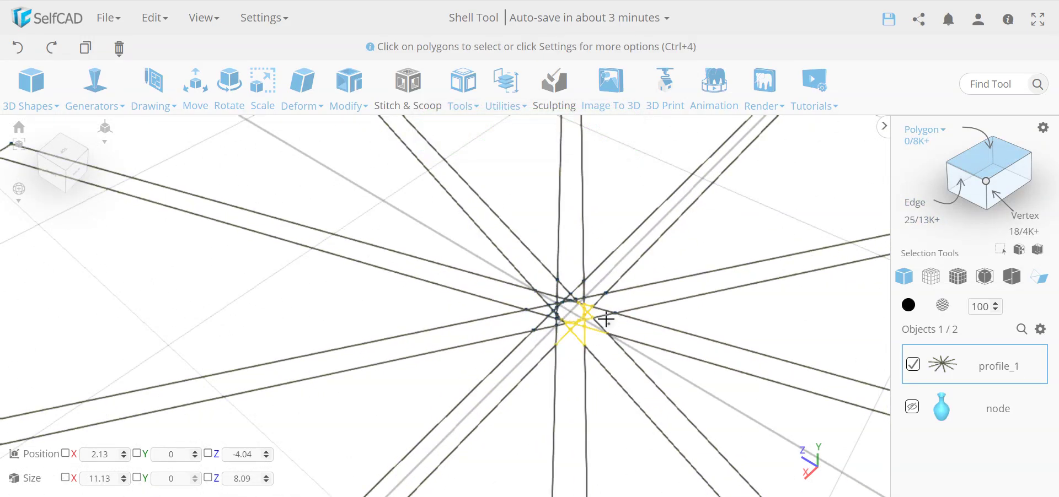
{"action": "scroll", "coordinate": [544, 341], "scroll_direction": "up", "scroll_amount": 2}
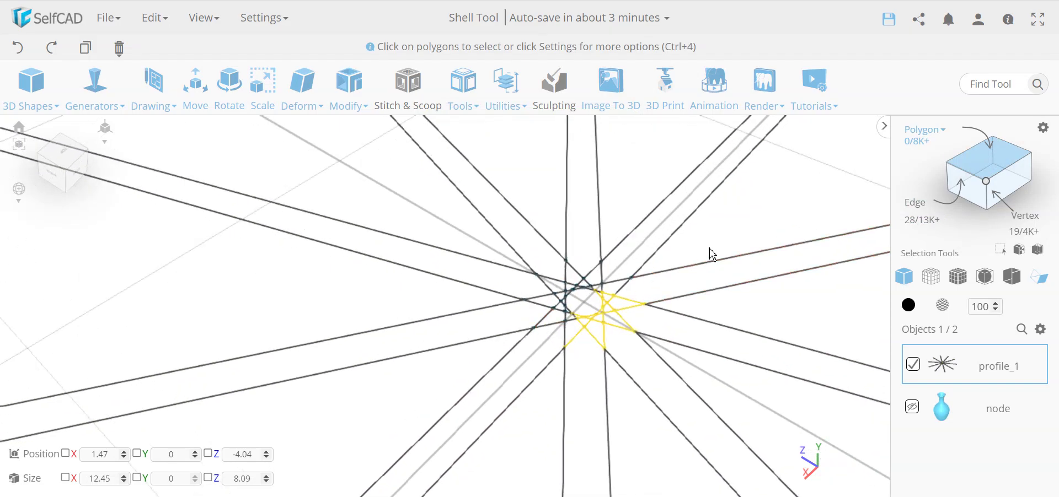
{"action": "key", "text": "ctrl+a"}
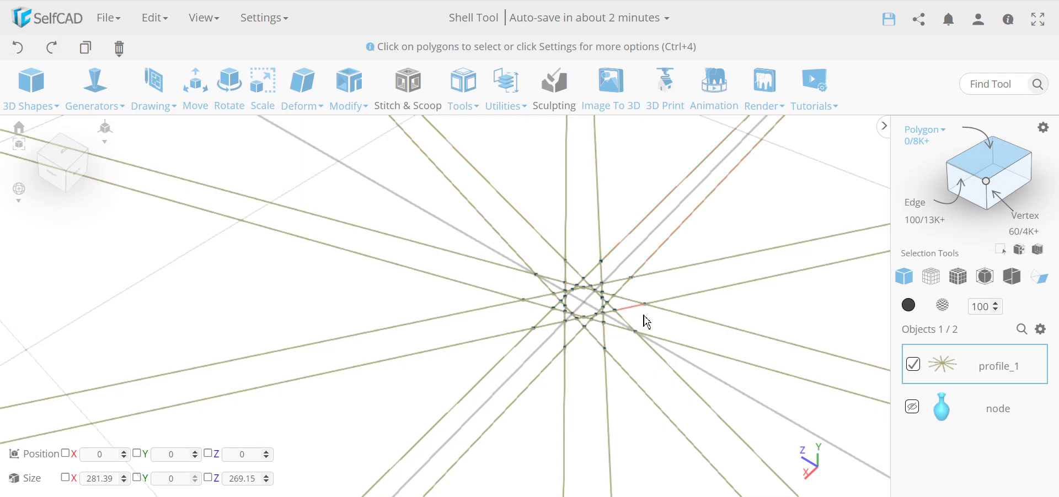
{"action": "scroll", "coordinate": [626, 332], "scroll_direction": "up", "scroll_amount": 3}
- Run Geom Clean with Remove Inner Edges, stripping 30 vertices and 70 inner edges
{"action": "left_click", "coordinate": [514, 100]}
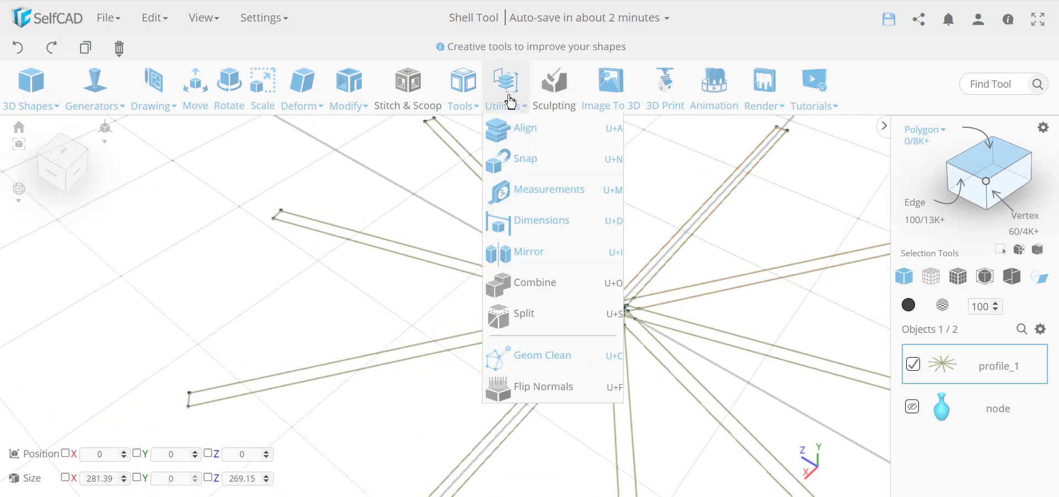
{"action": "left_click", "coordinate": [543, 365]}
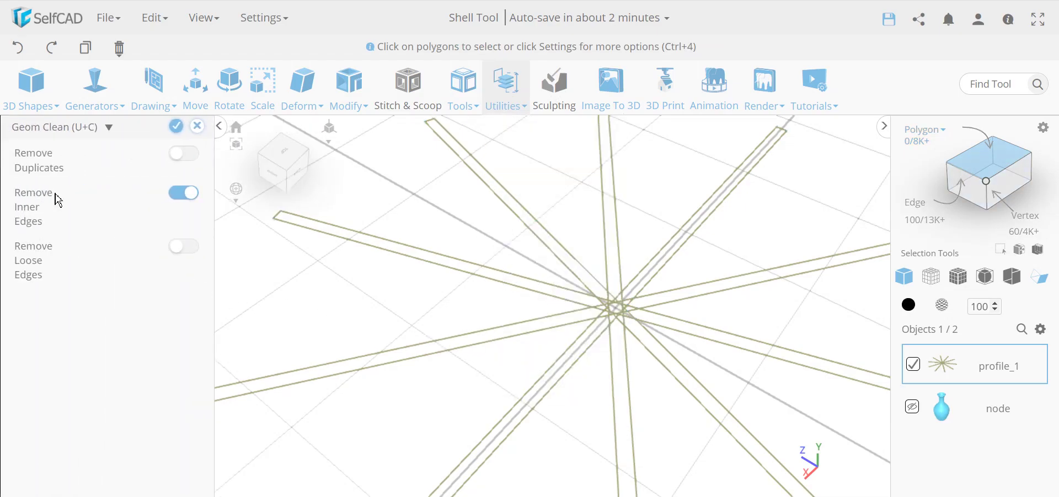
{"action": "left_click", "coordinate": [176, 126]}
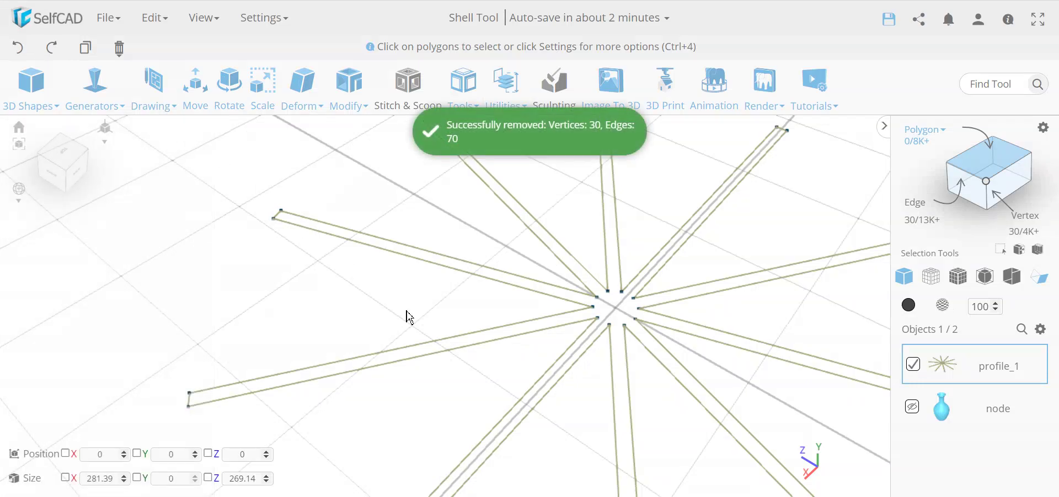
{"action": "scroll", "coordinate": [654, 371], "scroll_direction": "down", "scroll_amount": 5}
{"action": "scroll", "coordinate": [551, 386], "scroll_direction": "down", "scroll_amount": 2}
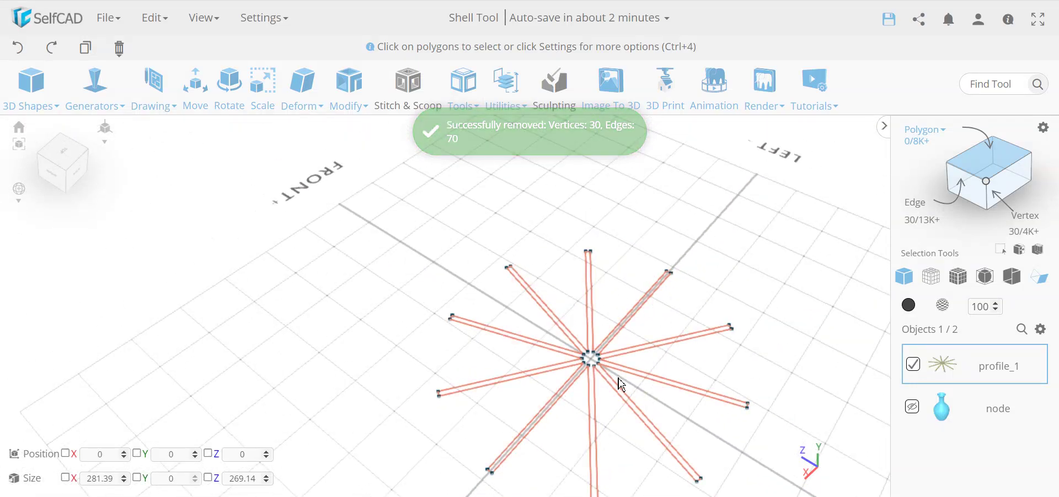
{"action": "scroll", "coordinate": [594, 371], "scroll_direction": "up", "scroll_amount": 5}
{"action": "scroll", "coordinate": [551, 378], "scroll_direction": "up", "scroll_amount": 2}
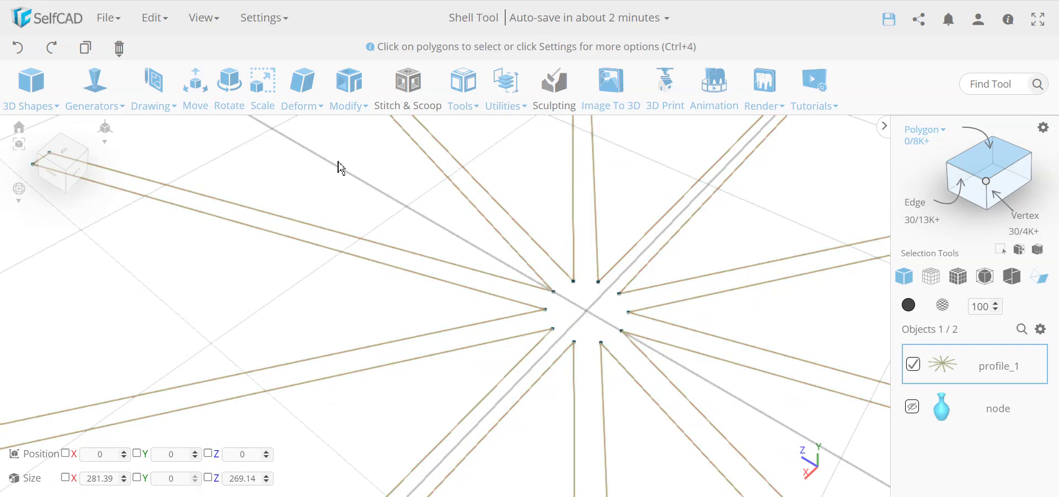
- Sketch a 16-edge circle of radius 8.09 centred on the star profile's middle vertex
{"action": "mouse_move", "coordinate": [151, 99]}
{"action": "left_click", "coordinate": [176, 161]}
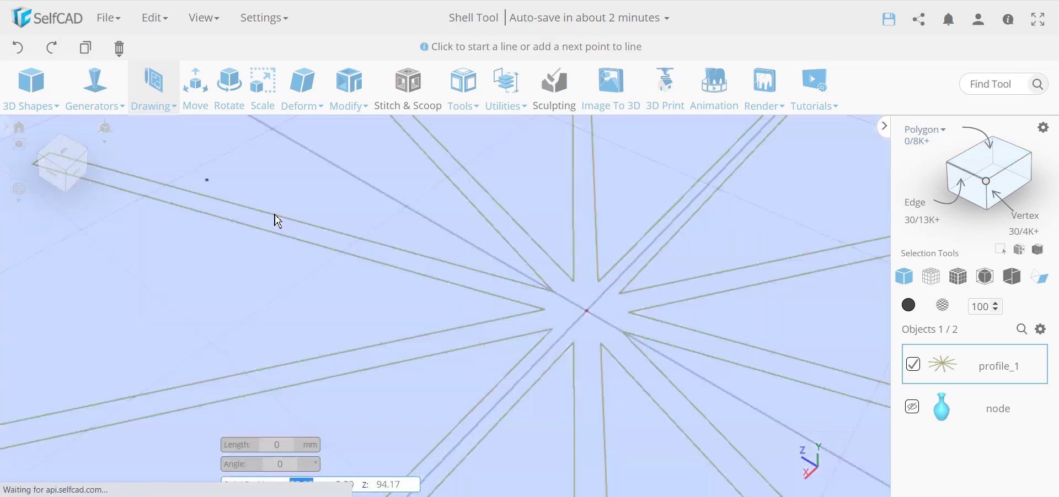
{"action": "left_click", "coordinate": [22, 178]}
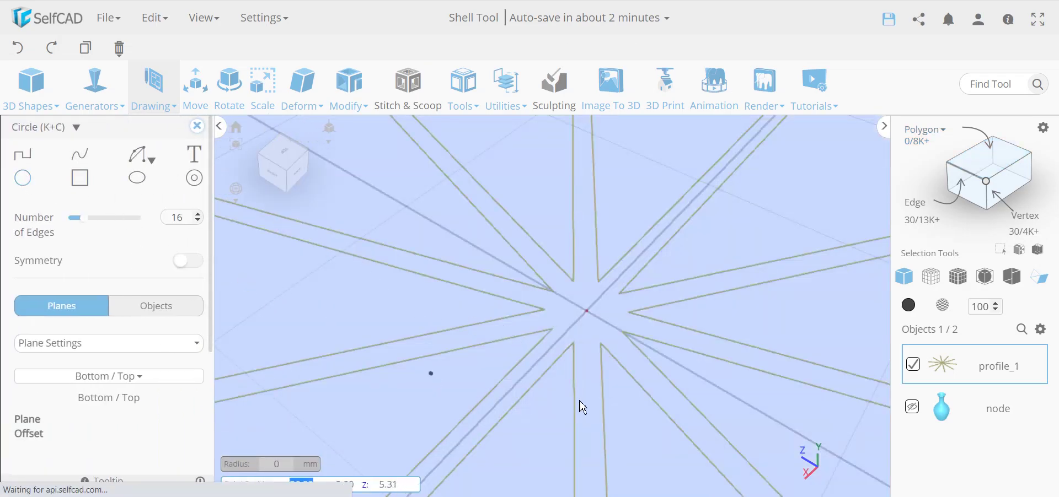
{"action": "left_click", "coordinate": [587, 312]}
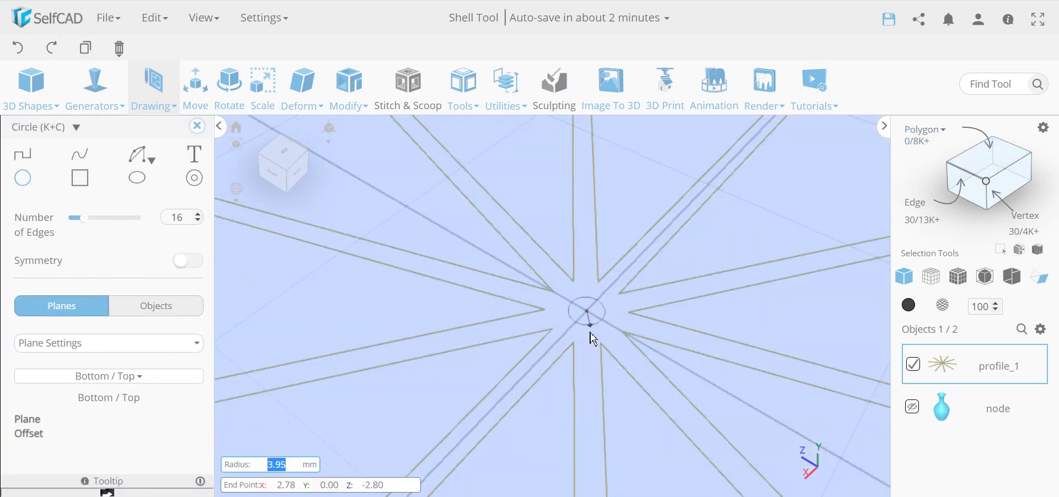
{"action": "left_click", "coordinate": [580, 344]}
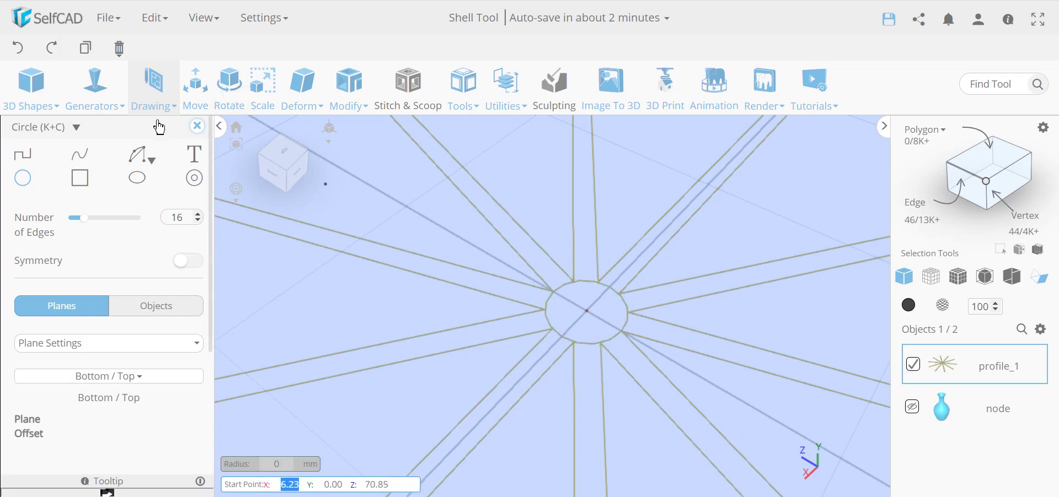
{"action": "left_click", "coordinate": [197, 128]}
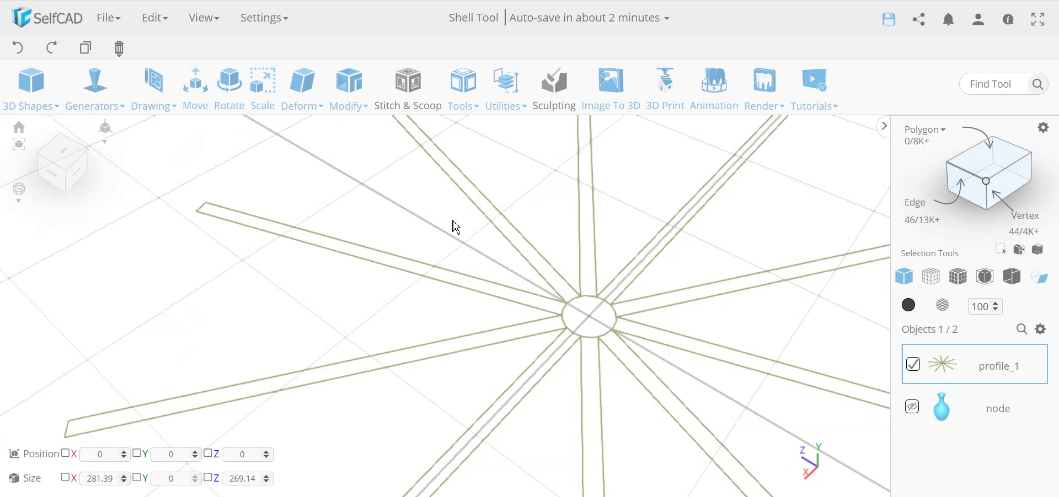
{"action": "left_click", "coordinate": [463, 100]}
- Extrude the star profile 5 units with top and bottom filled, creating mesh_12
{"action": "left_click", "coordinate": [351, 99]}
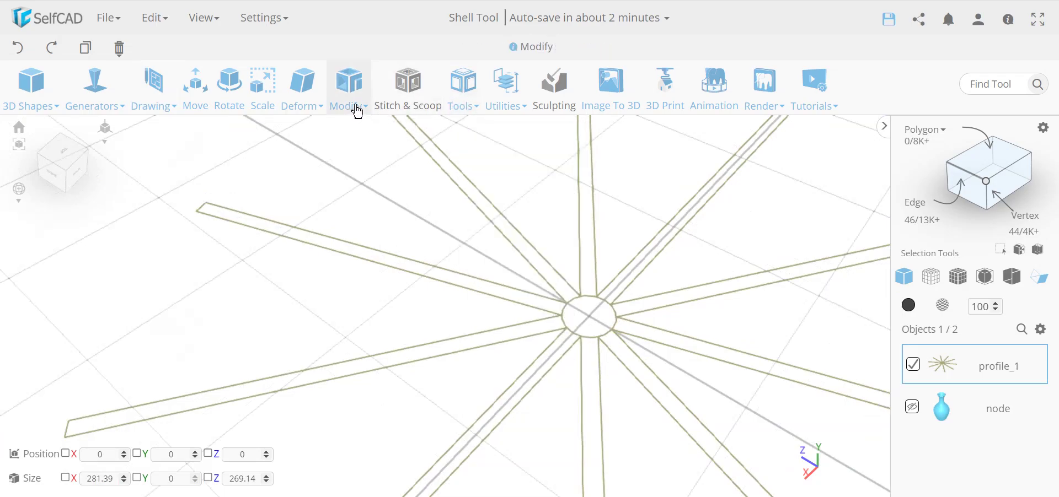
{"action": "left_click", "coordinate": [367, 138]}
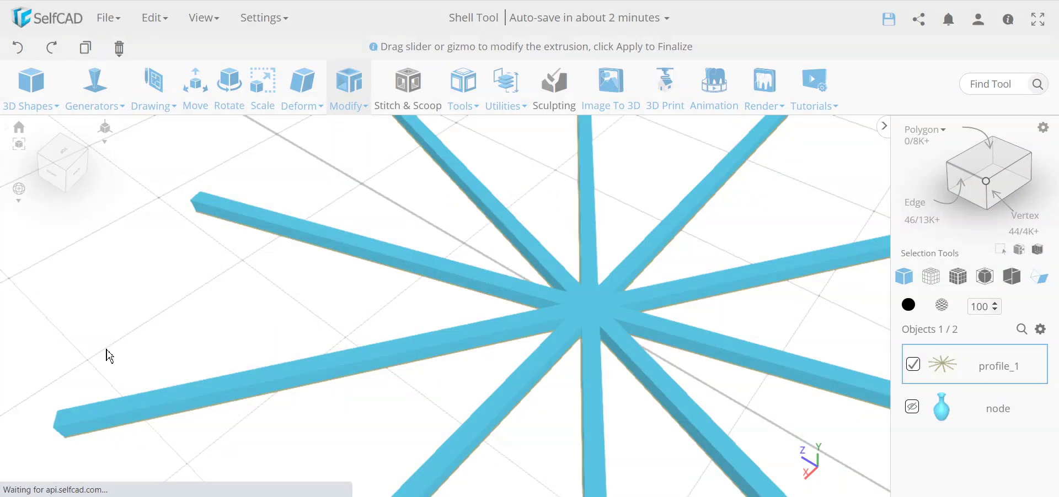
{"action": "left_click", "coordinate": [185, 327]}
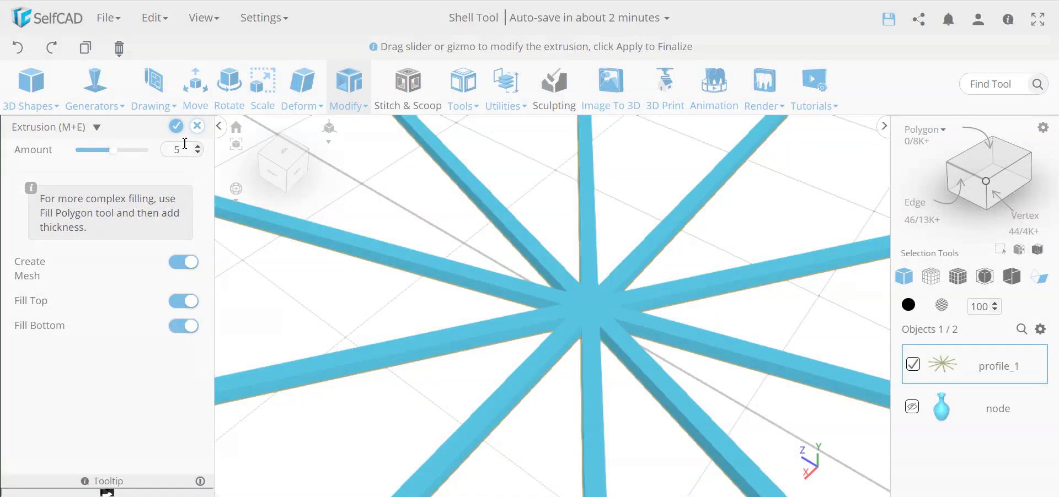
{"action": "left_click", "coordinate": [177, 130]}
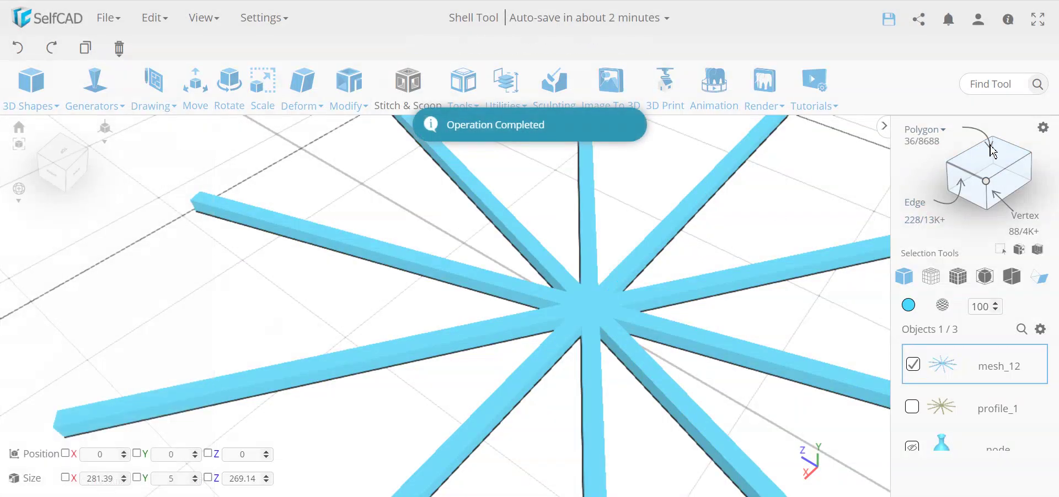
- Select the centre disc face of mesh_12 using polygon part selection
{"action": "left_click", "coordinate": [1043, 128]}
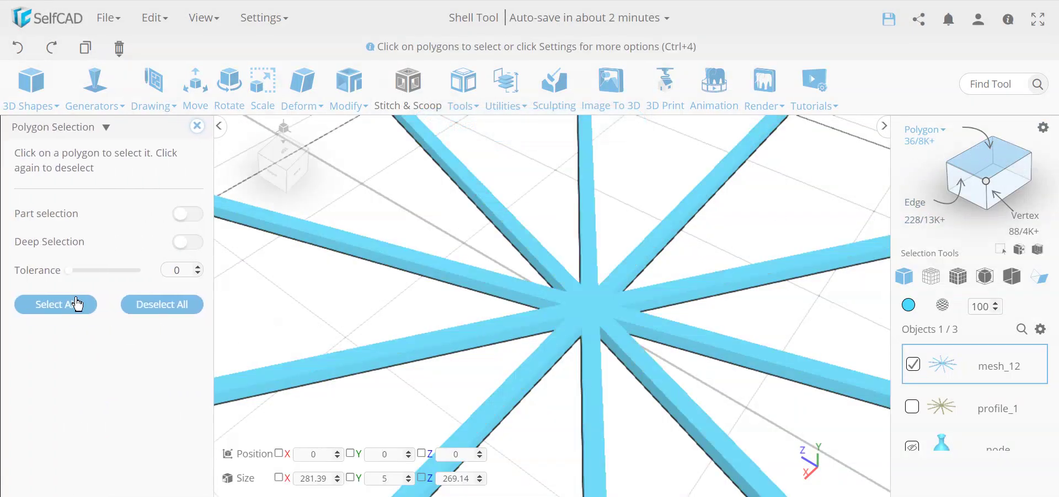
{"action": "left_click", "coordinate": [197, 222]}
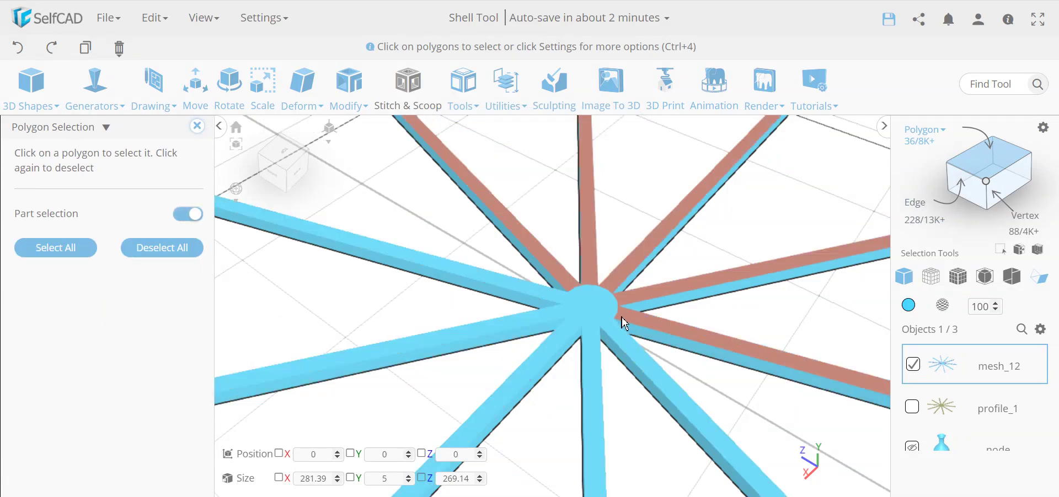
{"action": "left_click", "coordinate": [604, 318]}
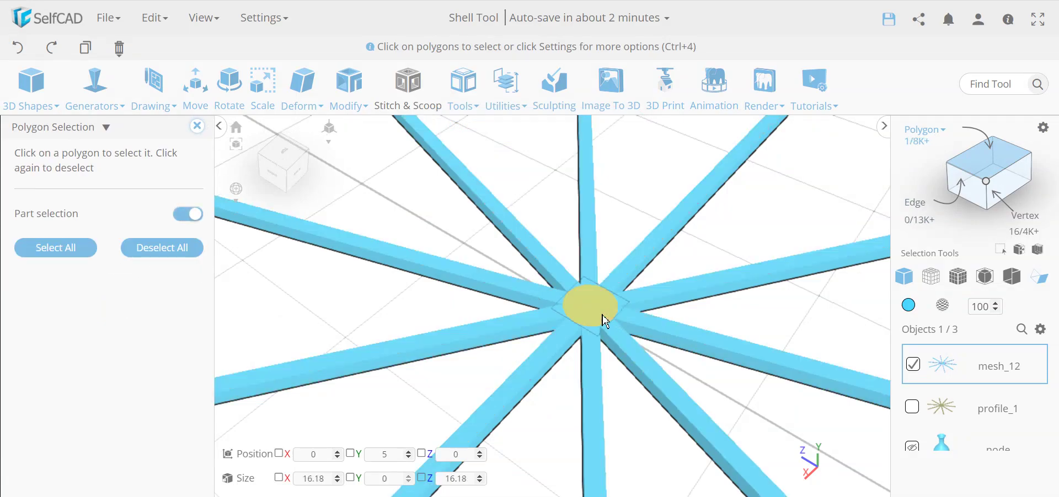
{"action": "left_click", "coordinate": [197, 126]}
{"action": "left_click", "coordinate": [349, 82]}
- Discard the centre-disc extrusion and undo the 5-unit star extrusion, removing mesh_12
{"action": "left_click", "coordinate": [359, 156]}
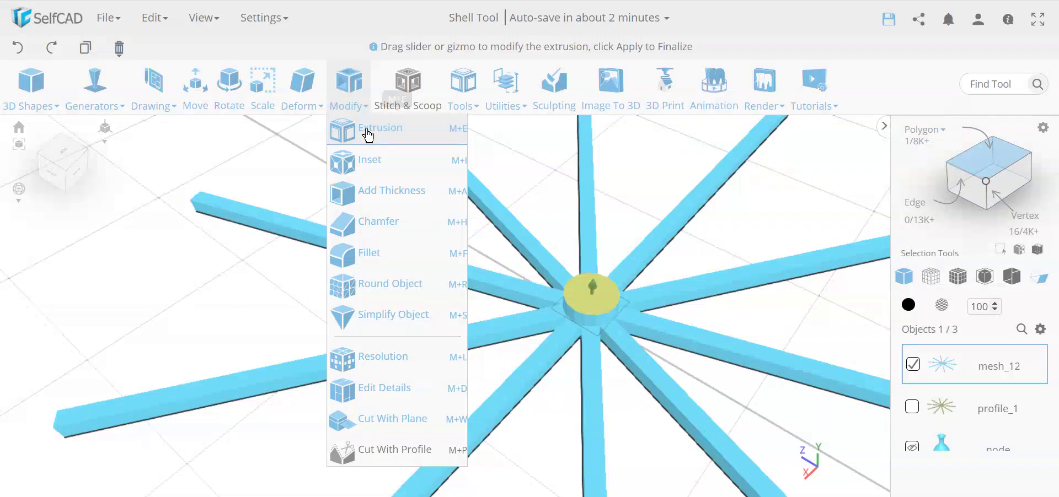
{"action": "left_click_drag", "start_coordinate": [596, 292], "coordinate": [280, 213]}
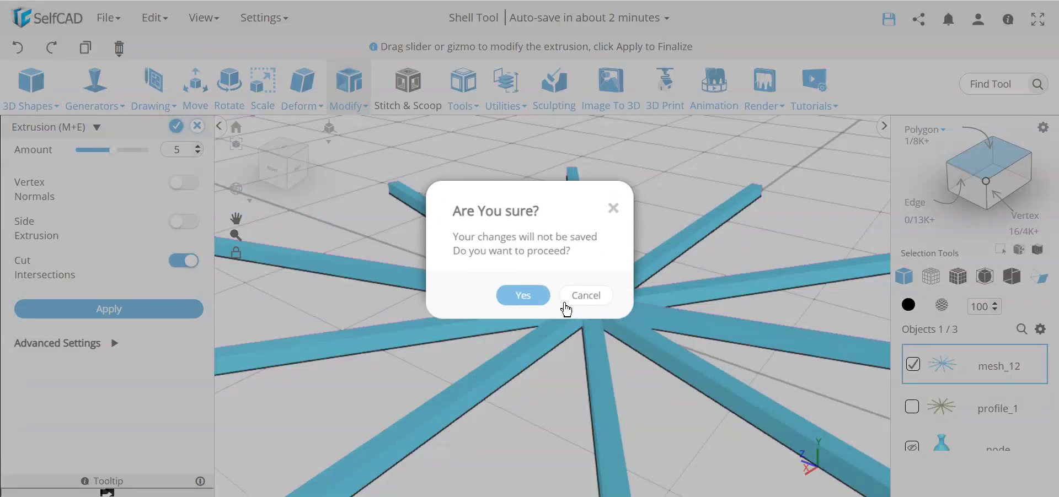
{"action": "left_click", "coordinate": [525, 295]}
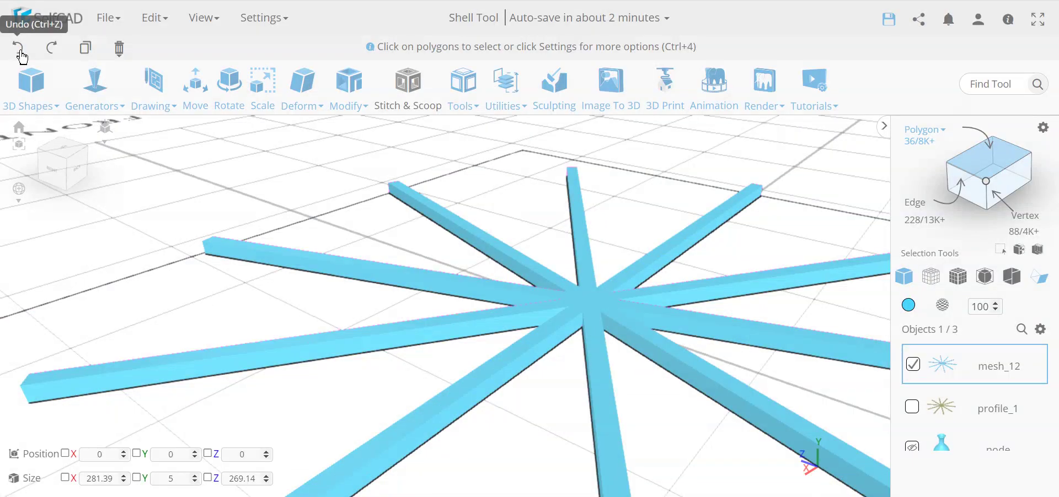
{"action": "left_click", "coordinate": [18, 51]}
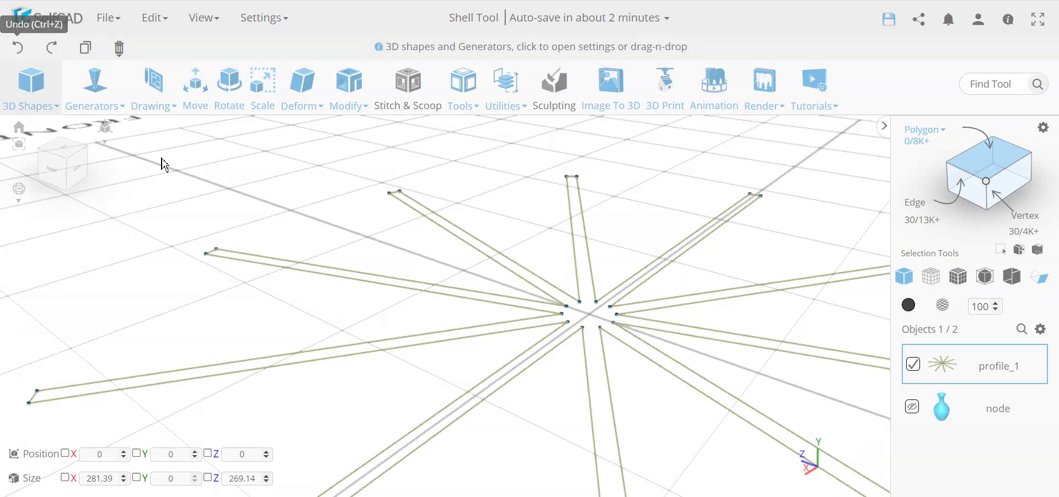
{"action": "left_click_drag", "start_coordinate": [165, 165], "coordinate": [641, 216]}
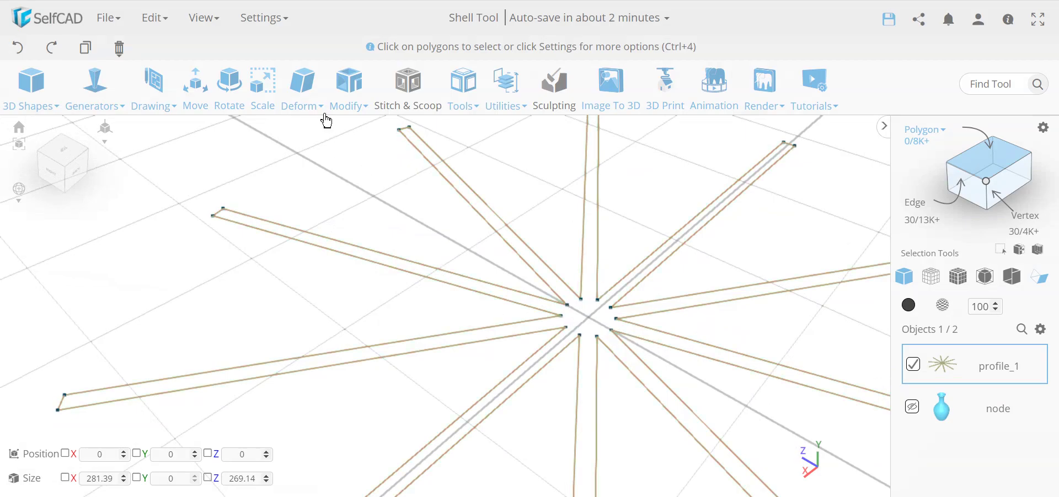
- Extrude the star outline 350 units tall into the new mesh_13
{"action": "left_click", "coordinate": [349, 102]}
{"action": "left_click", "coordinate": [370, 139]}
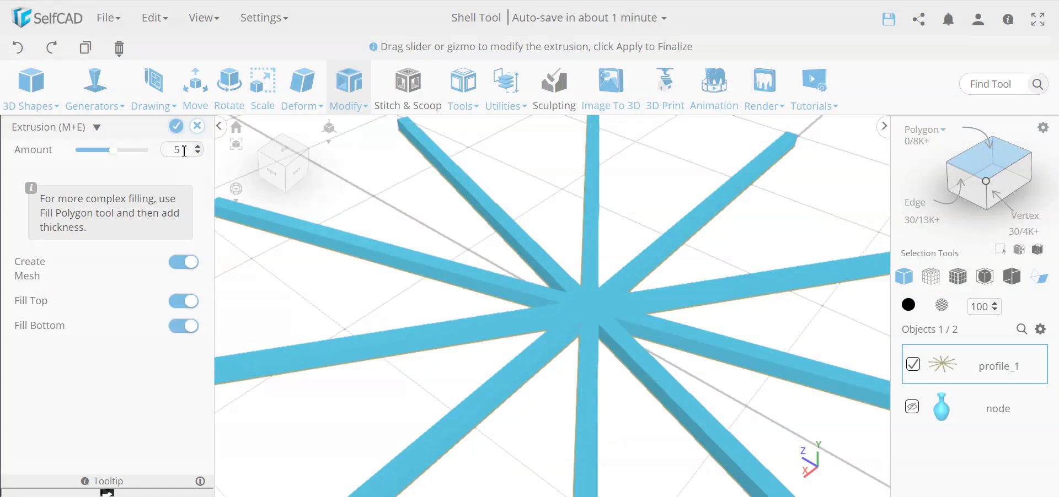
{"action": "key", "text": "ctrl+a"}
{"action": "type", "text": "350"}
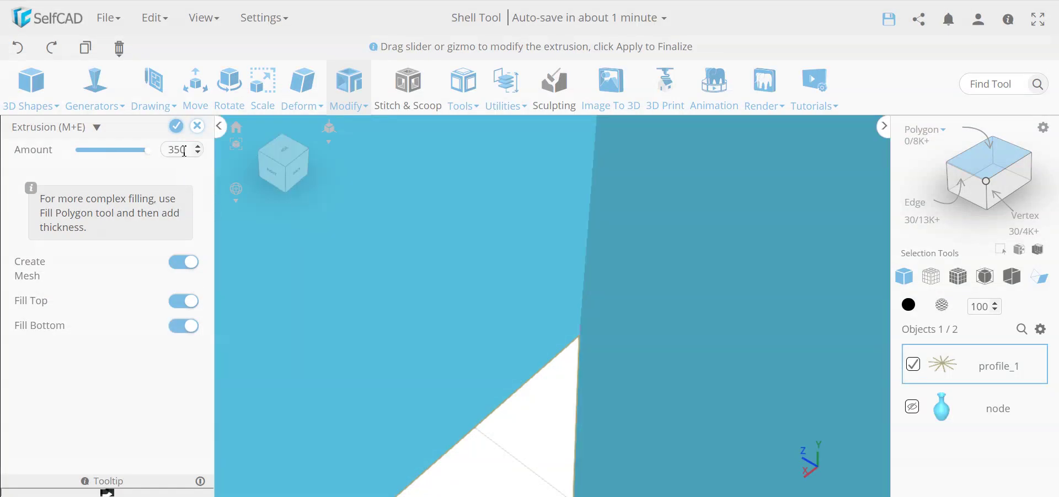
{"action": "left_click", "coordinate": [176, 126]}
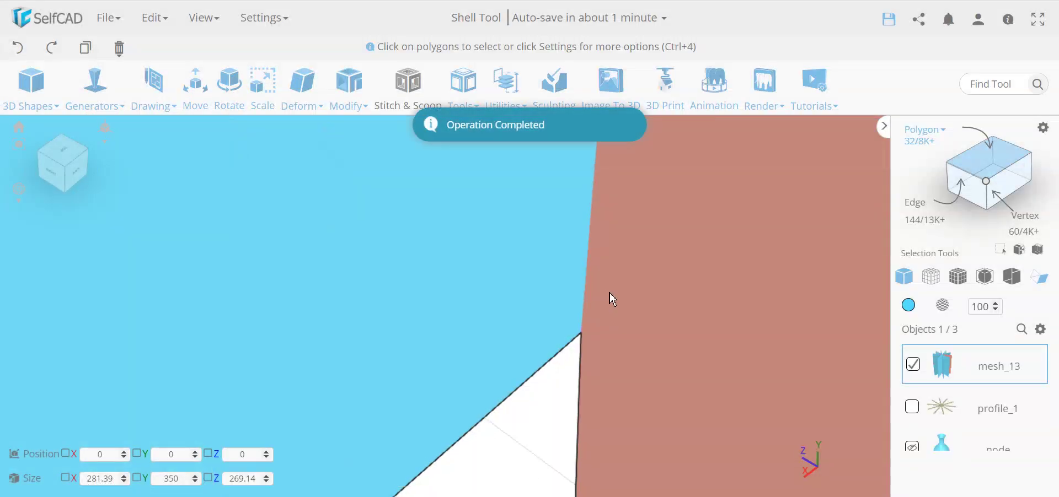
- Unhide the vase so it stands inside the star panels
{"action": "scroll", "coordinate": [609, 293], "scroll_direction": "down", "scroll_amount": 5}
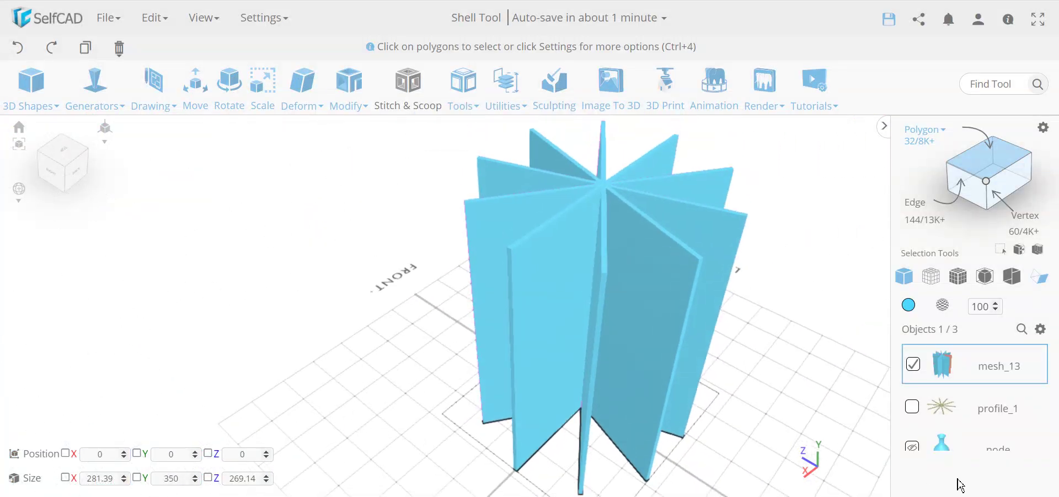
{"action": "scroll", "coordinate": [932, 441], "scroll_direction": "down", "scroll_amount": 1}
{"action": "left_click", "coordinate": [916, 426]}
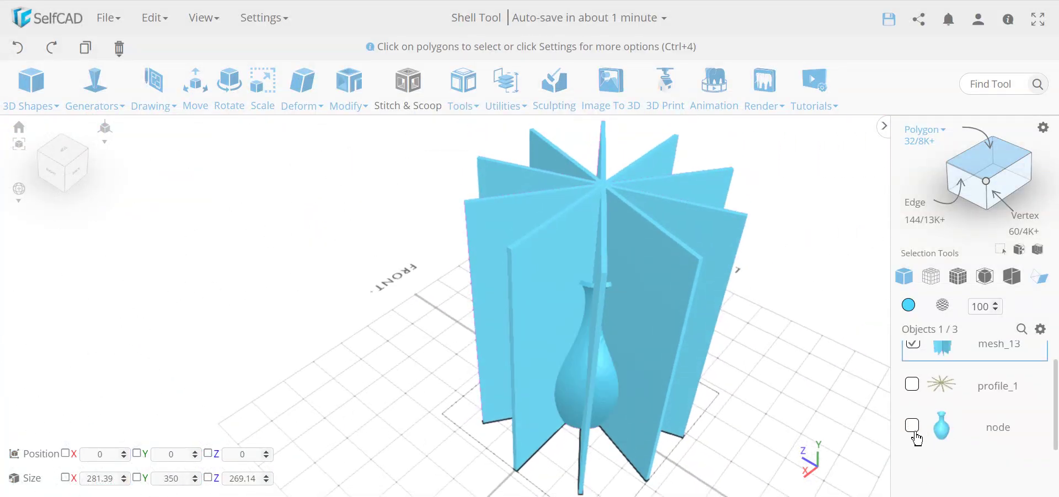
{"action": "left_click", "coordinate": [913, 426]}
{"action": "left_click_drag", "start_coordinate": [757, 409], "coordinate": [673, 404]}
{"action": "left_click", "coordinate": [801, 428]}
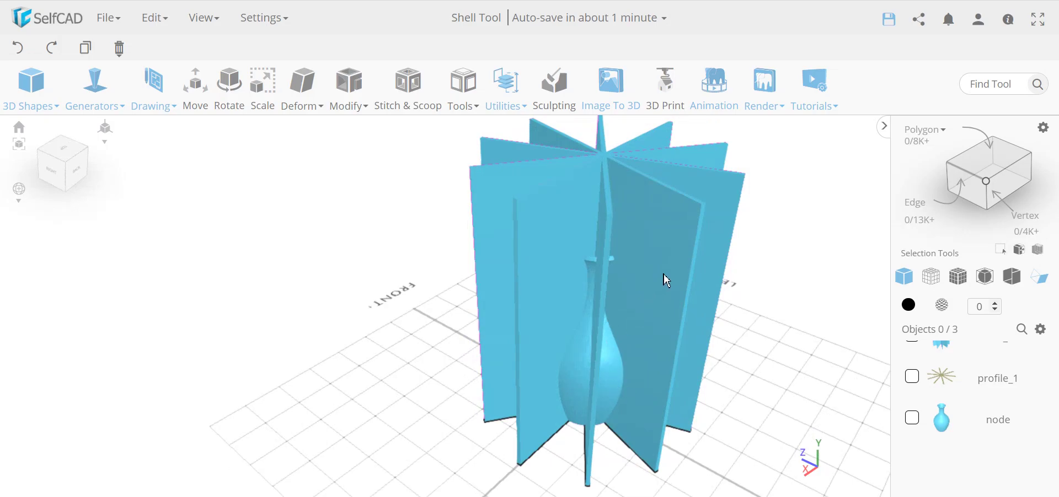
- Recolour the vase pale peach, then select it together with mesh_13
{"action": "left_click", "coordinate": [612, 381]}
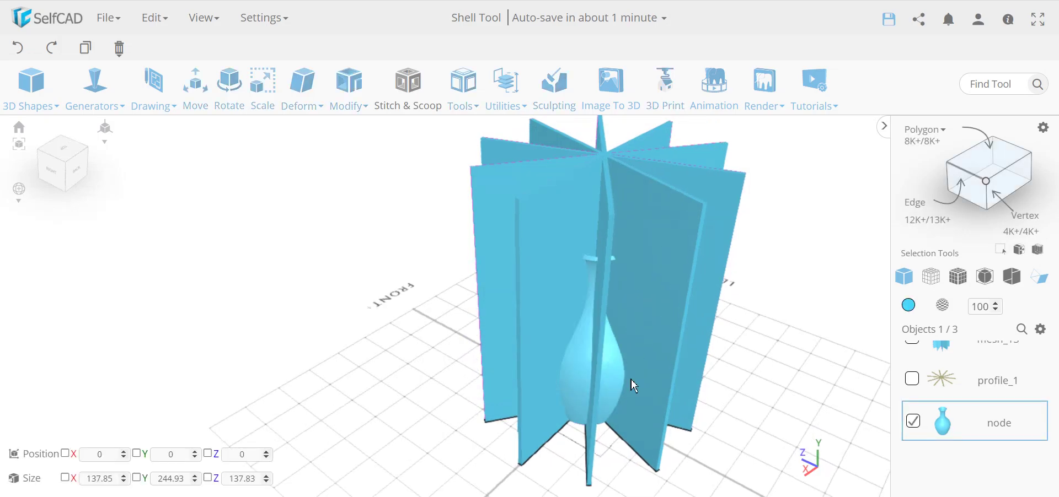
{"action": "left_click", "coordinate": [911, 306]}
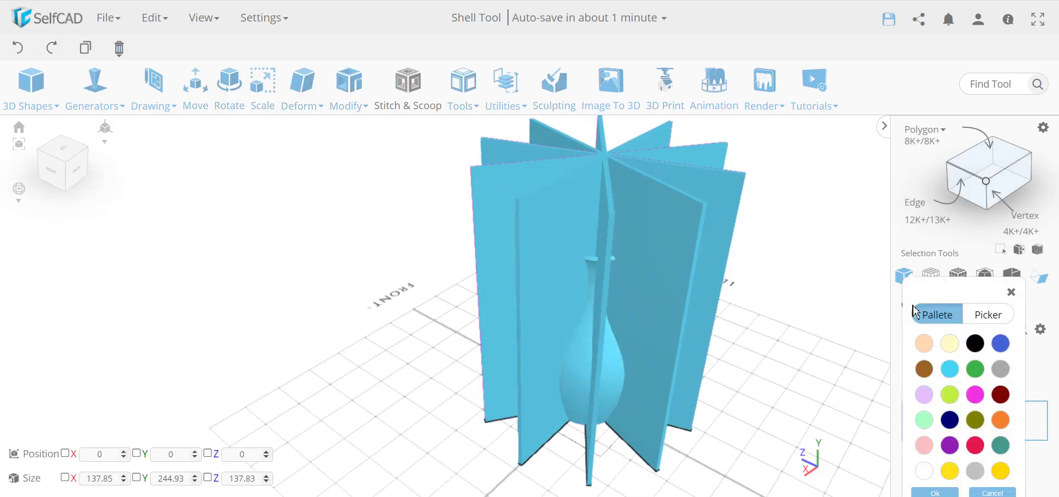
{"action": "left_click", "coordinate": [925, 332]}
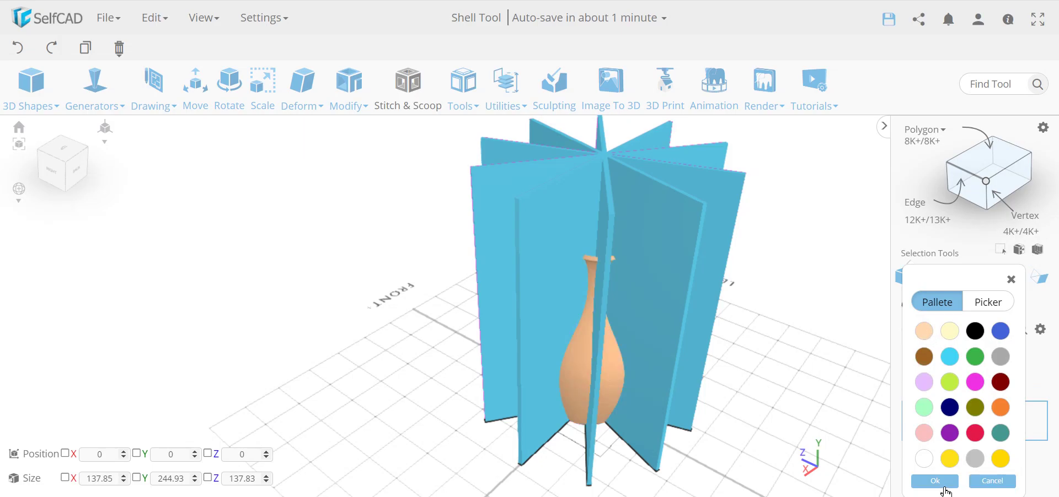
{"action": "left_click", "coordinate": [944, 487]}
{"action": "scroll", "coordinate": [721, 407], "scroll_direction": "up", "scroll_amount": 5}
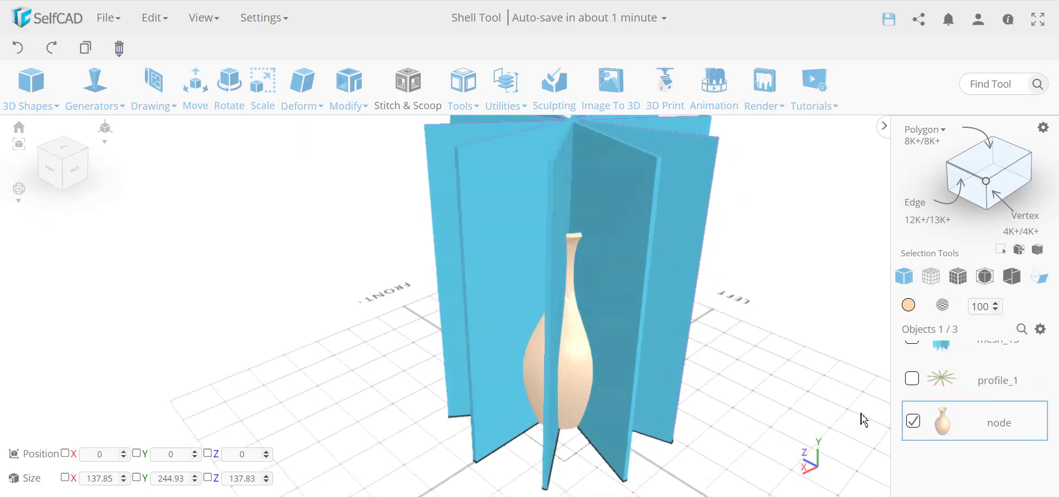
{"action": "scroll", "coordinate": [864, 420], "scroll_direction": "up", "scroll_amount": 2}
{"action": "scroll", "coordinate": [918, 380], "scroll_direction": "up", "scroll_amount": 1}
{"action": "left_click", "coordinate": [912, 365]}
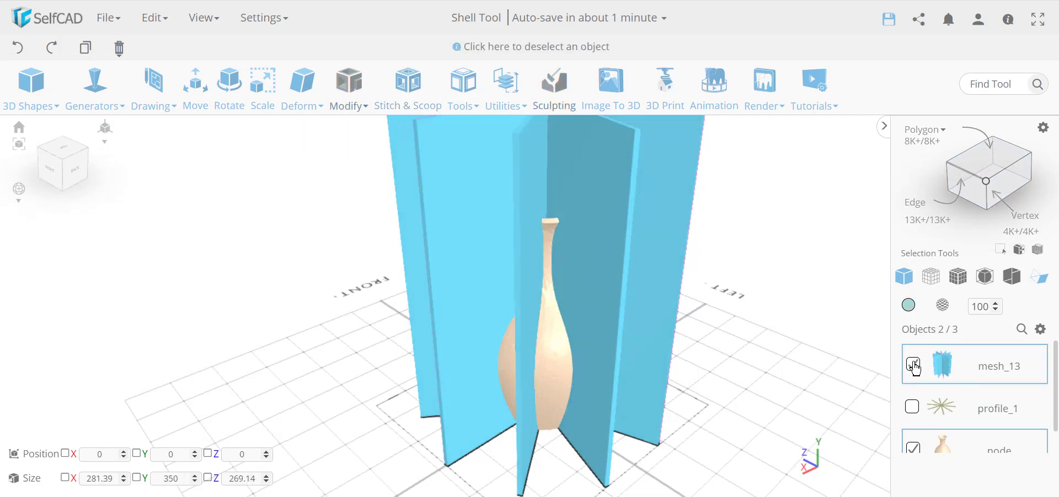
- Duplicate the vase and star panels, hide the copies, and reselect the originals
{"action": "left_click", "coordinate": [86, 48]}
{"action": "left_click", "coordinate": [1039, 331]}
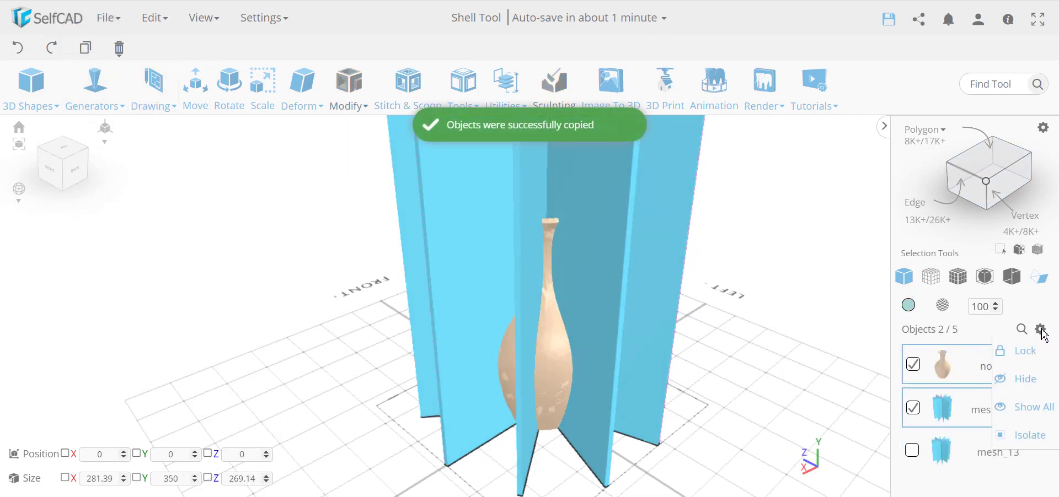
{"action": "left_click", "coordinate": [1031, 379]}
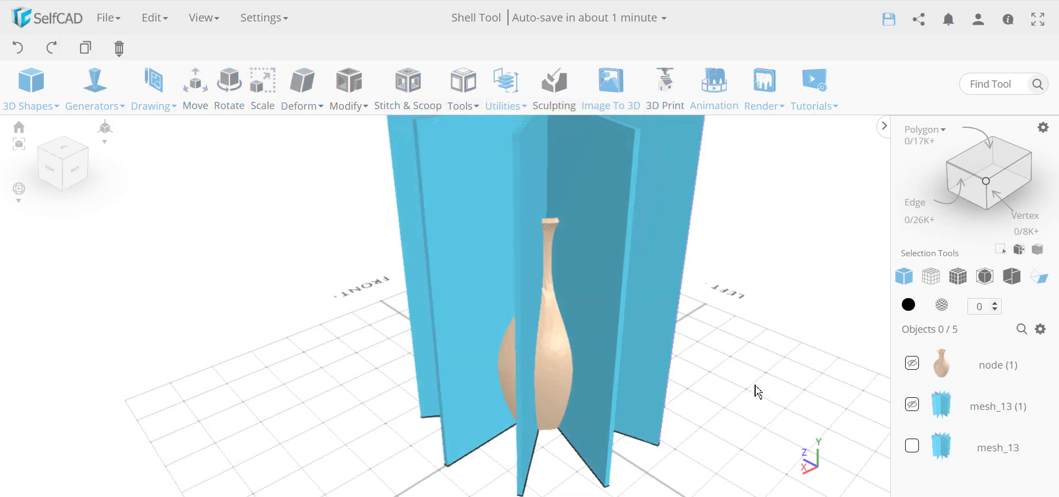
{"action": "right_click_drag", "start_coordinate": [757, 392], "coordinate": [766, 379]}
{"action": "left_click", "coordinate": [555, 358]}
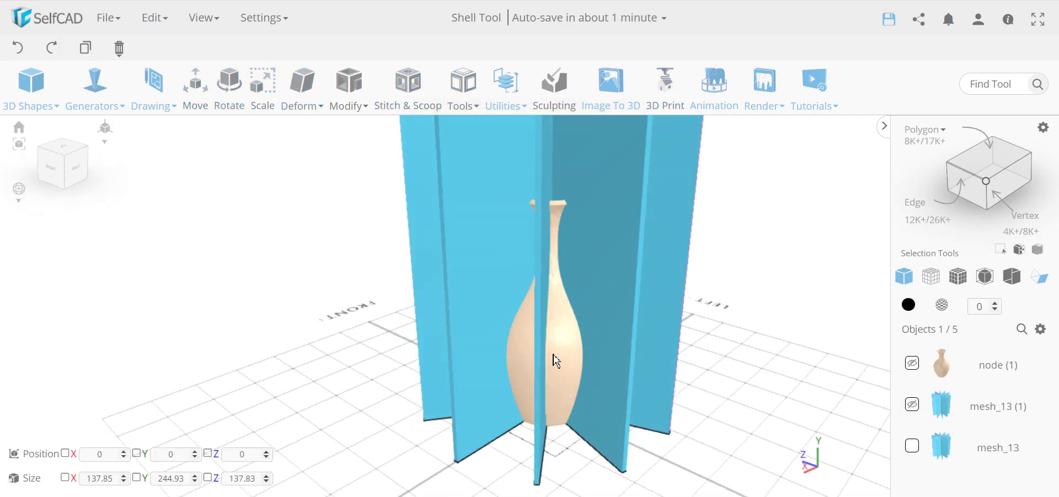
{"action": "left_click", "coordinate": [610, 352], "text": "shift"}
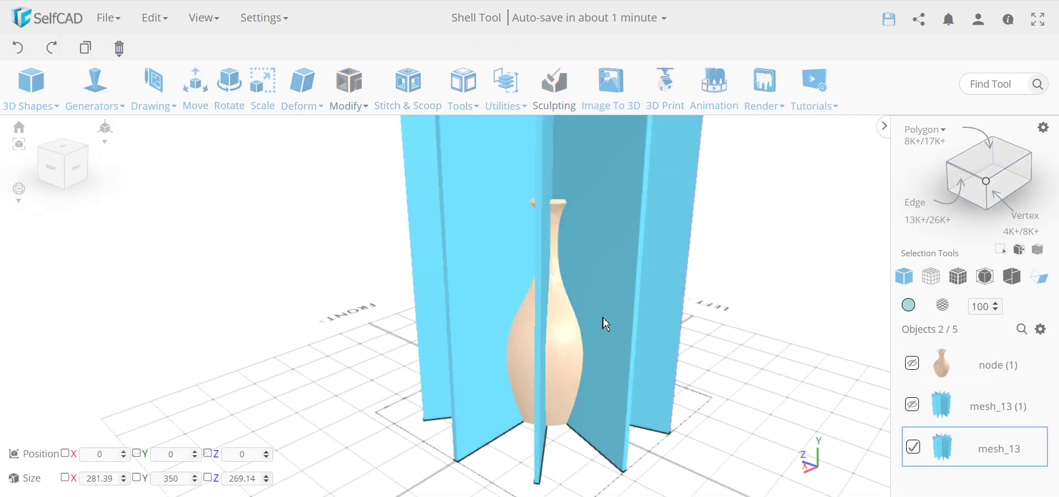
- Preview a Stitch & Scoop Difference subtracting the vase from the star panels
{"action": "left_click", "coordinate": [403, 92]}
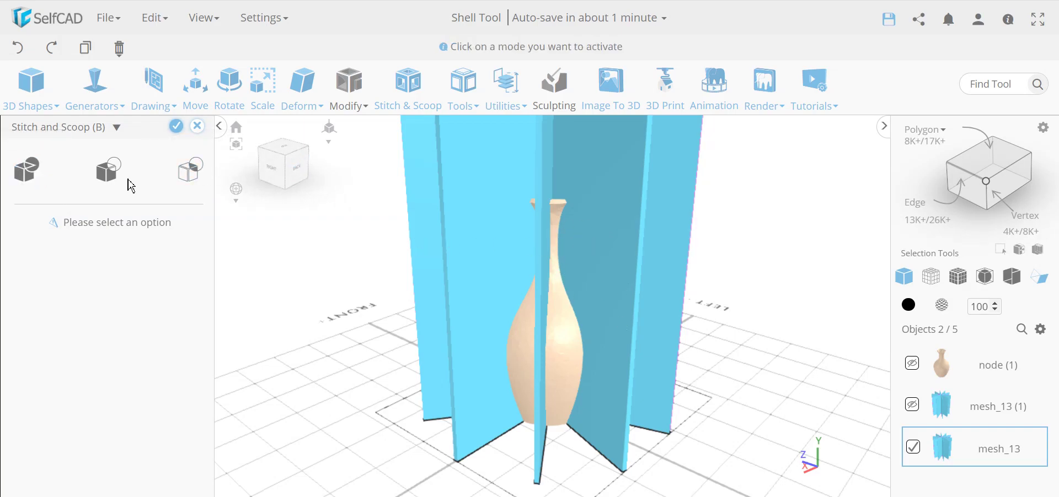
{"action": "left_click", "coordinate": [108, 173]}
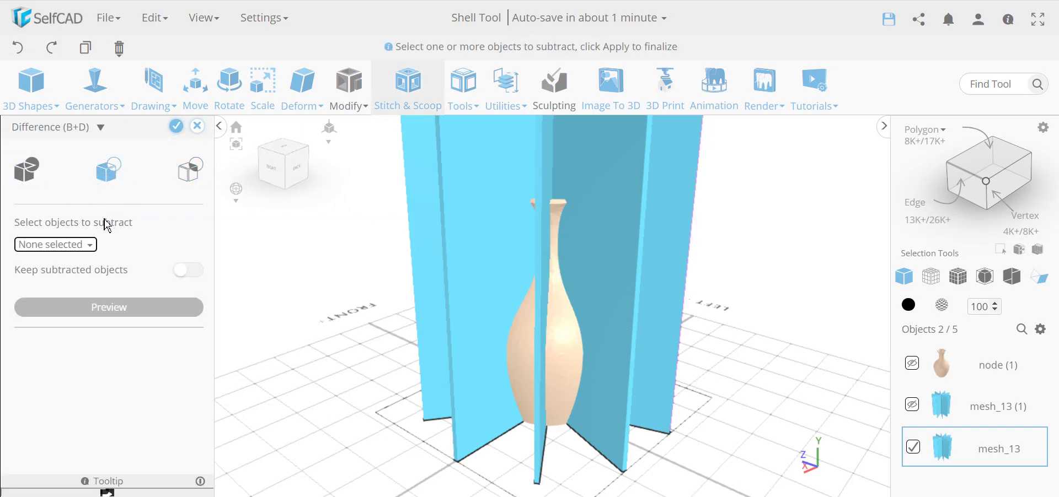
{"action": "left_click", "coordinate": [73, 246]}
{"action": "left_click", "coordinate": [71, 267]}
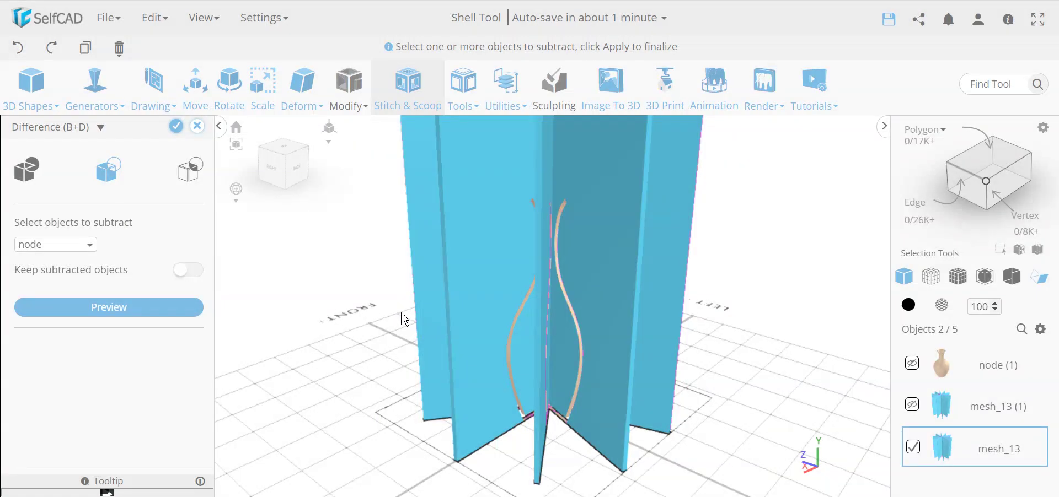
{"action": "right_click_drag", "start_coordinate": [402, 314], "coordinate": [523, 295]}
{"action": "scroll", "coordinate": [634, 308], "scroll_direction": "up", "scroll_amount": 5}
{"action": "scroll", "coordinate": [640, 299], "scroll_direction": "down", "scroll_amount": 5}
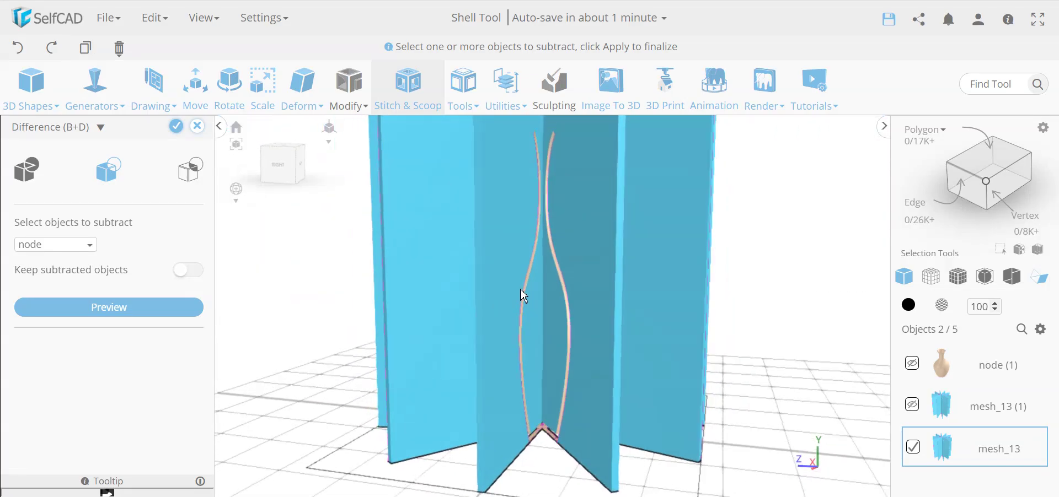
- Subtract mesh_13 instead of the vase, showing thin vertical slits cut around the vase
{"action": "left_click", "coordinate": [70, 252]}
{"action": "left_click", "coordinate": [25, 263]}
{"action": "left_click", "coordinate": [26, 279]}
{"action": "left_click", "coordinate": [157, 248]}
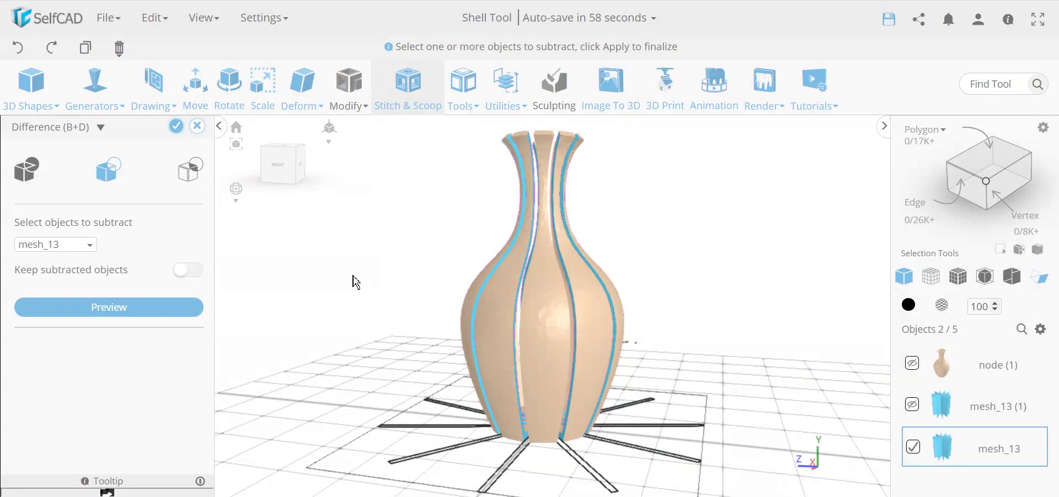
{"action": "mouse_move", "coordinate": [523, 326]}
{"action": "right_mouse_down"}
{"action": "mouse_move", "coordinate": [603, 359]}
{"action": "mouse_move", "coordinate": [669, 350]}
{"action": "mouse_move", "coordinate": [485, 342]}
{"action": "mouse_move", "coordinate": [430, 361]}
{"action": "mouse_move", "coordinate": [441, 419]}
{"action": "mouse_move", "coordinate": [466, 310]}
{"action": "mouse_move", "coordinate": [513, 327]}
{"action": "right_mouse_up"}
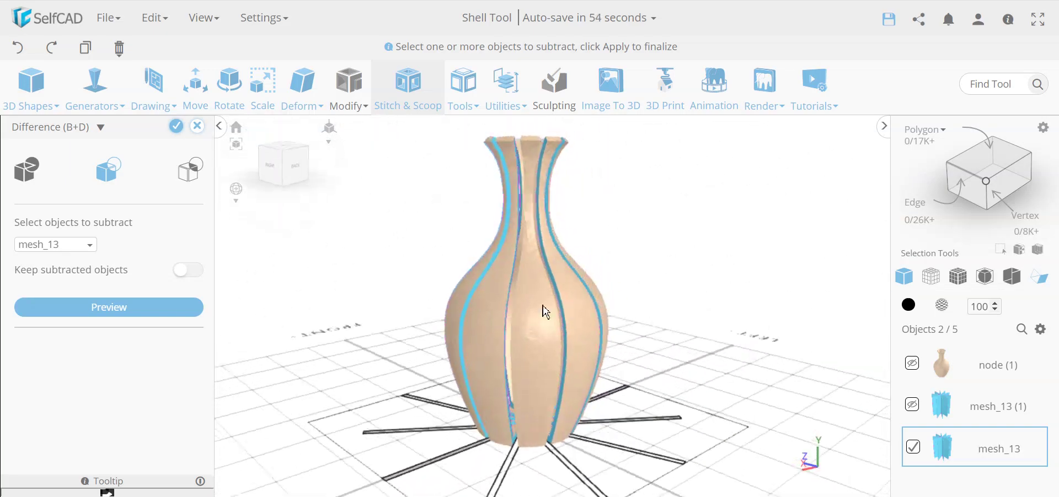
{"action": "right_click_drag", "start_coordinate": [590, 330], "coordinate": [237, 325]}
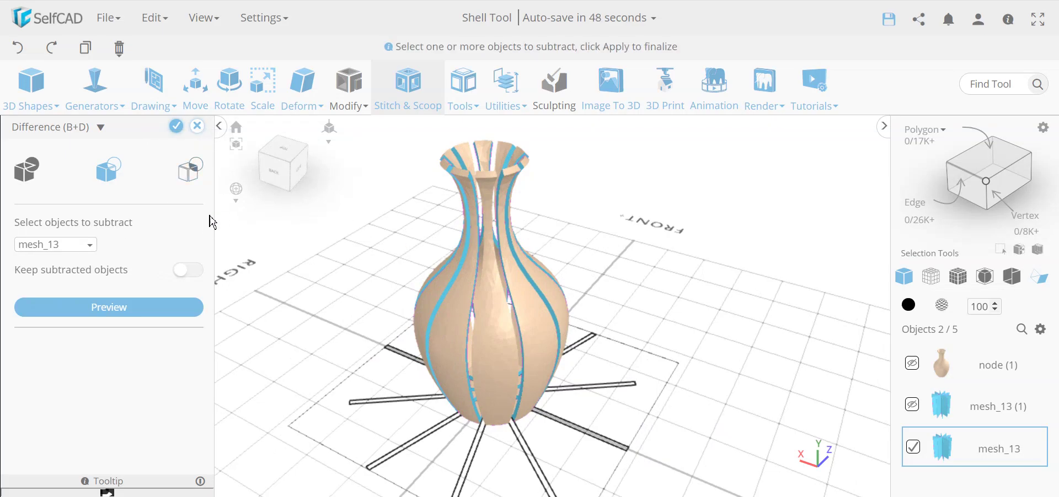
- Switch the boolean to Intersection and apply it, creating the curved rib strips intersection_2
{"action": "left_click", "coordinate": [194, 180]}
{"action": "right_click_drag", "start_coordinate": [253, 193], "coordinate": [386, 239]}
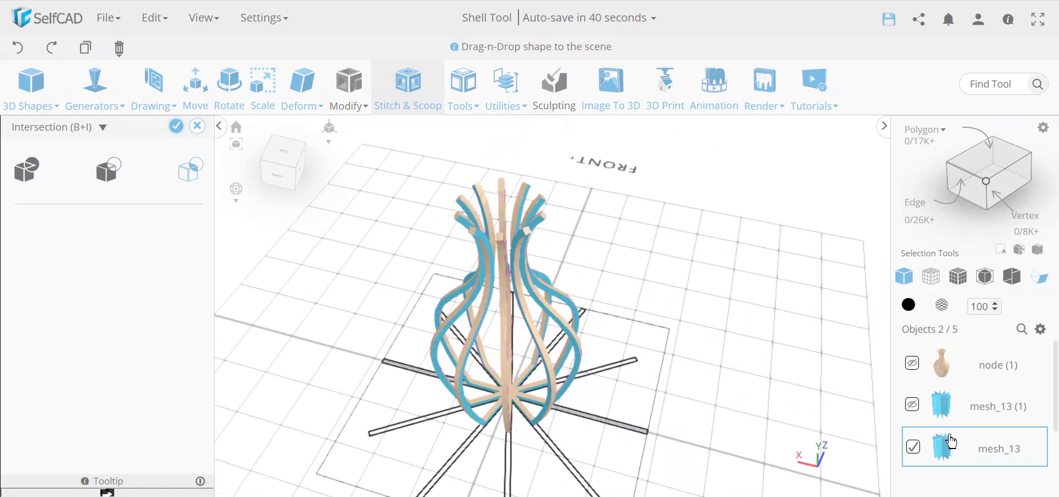
{"action": "right_click_drag", "start_coordinate": [524, 296], "coordinate": [557, 251]}
{"action": "right_click_drag", "start_coordinate": [563, 306], "coordinate": [573, 330]}
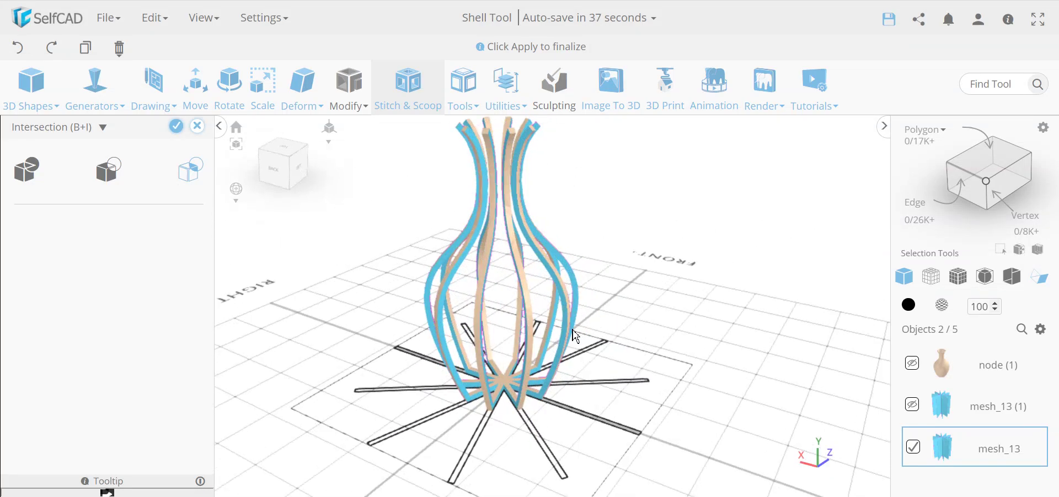
{"action": "left_click", "coordinate": [176, 128]}
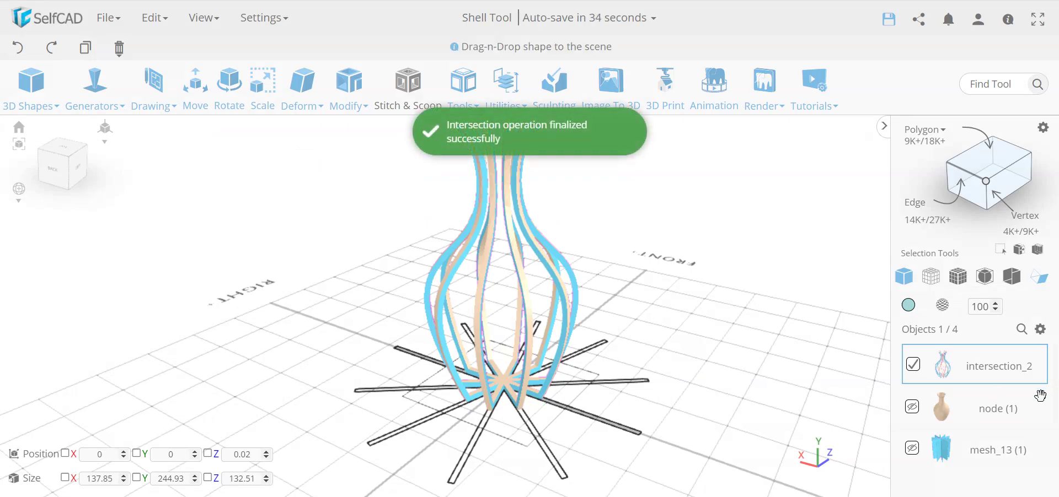
- Hide intersection_2, then unhide and select the vase copy and star-panel copy
{"action": "left_click", "coordinate": [1040, 329]}
{"action": "left_click", "coordinate": [1009, 374]}
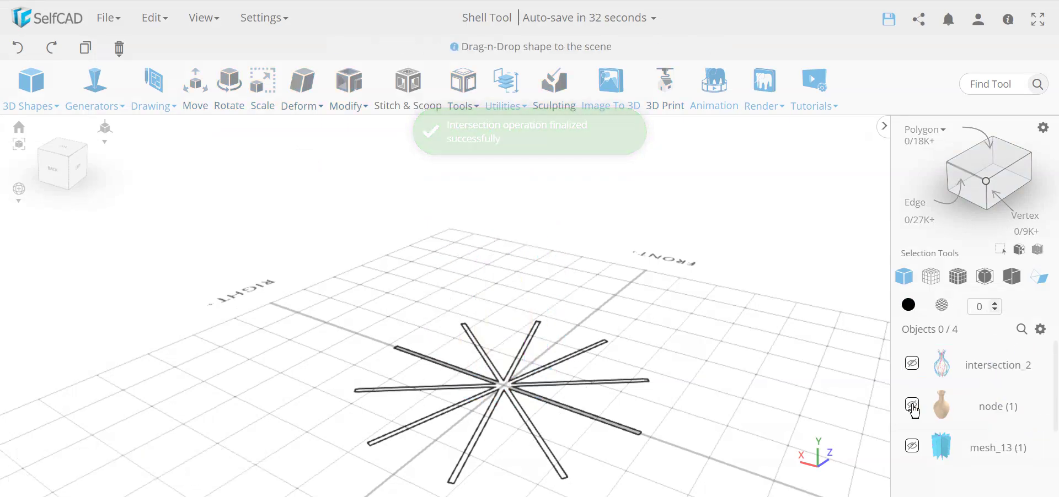
{"action": "left_click", "coordinate": [913, 407]}
{"action": "left_click", "coordinate": [913, 406]}
{"action": "left_click", "coordinate": [912, 446]}
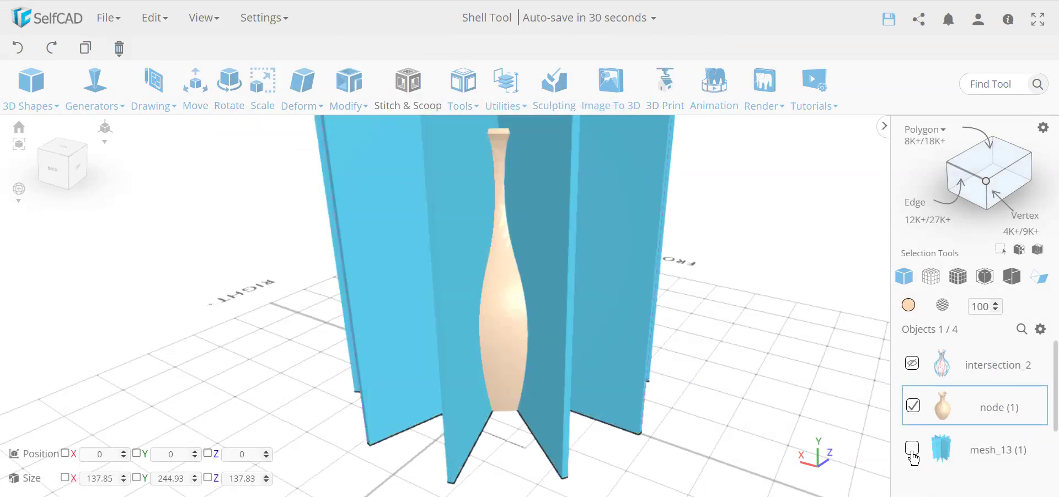
{"action": "left_click", "coordinate": [912, 448]}
- Apply a Difference subtracting the panel copy from the vase copy, producing difference_8
{"action": "left_click", "coordinate": [407, 107]}
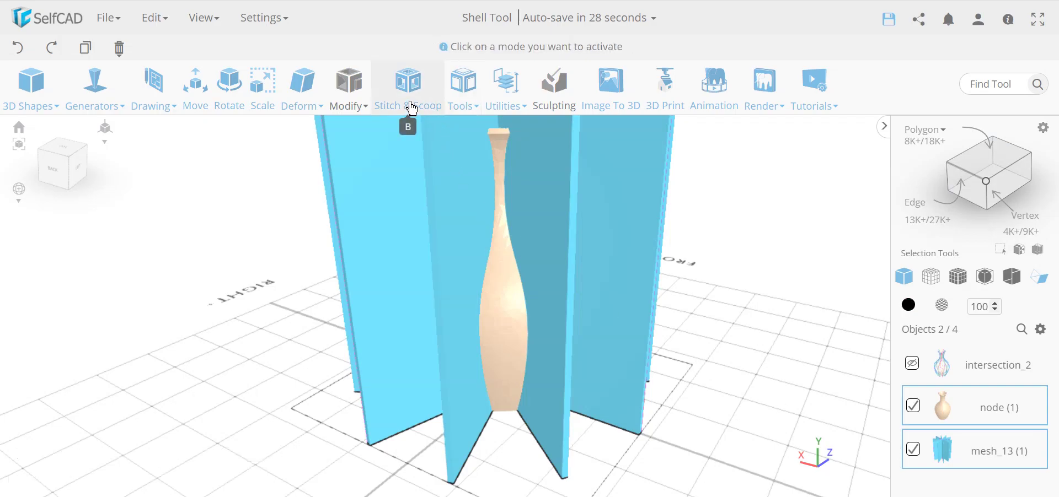
{"action": "left_click", "coordinate": [108, 171]}
{"action": "left_click", "coordinate": [75, 245]}
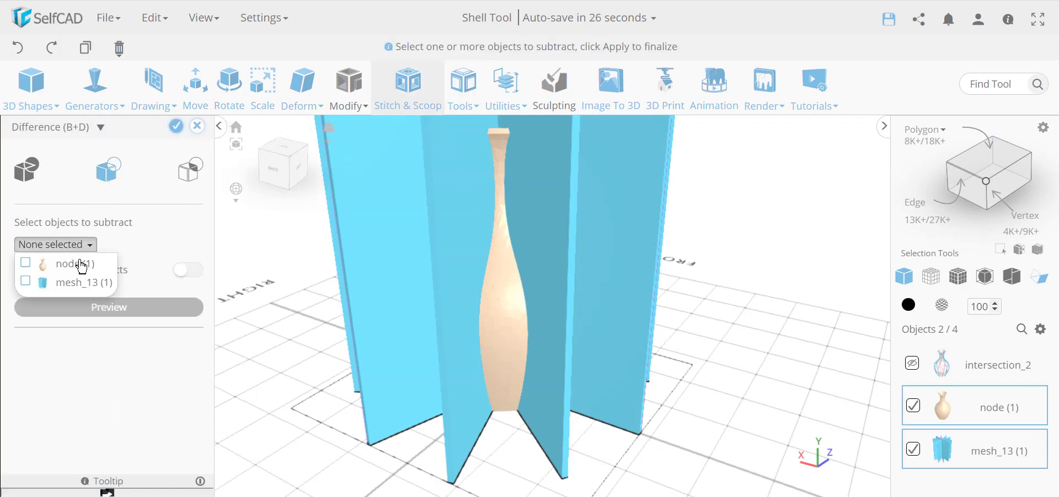
{"action": "left_click", "coordinate": [150, 250]}
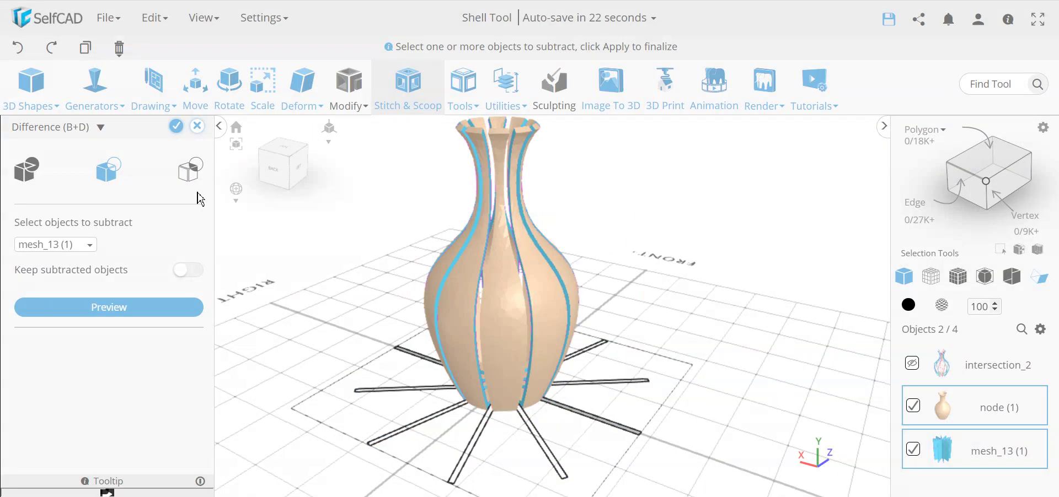
{"action": "left_click", "coordinate": [176, 127]}
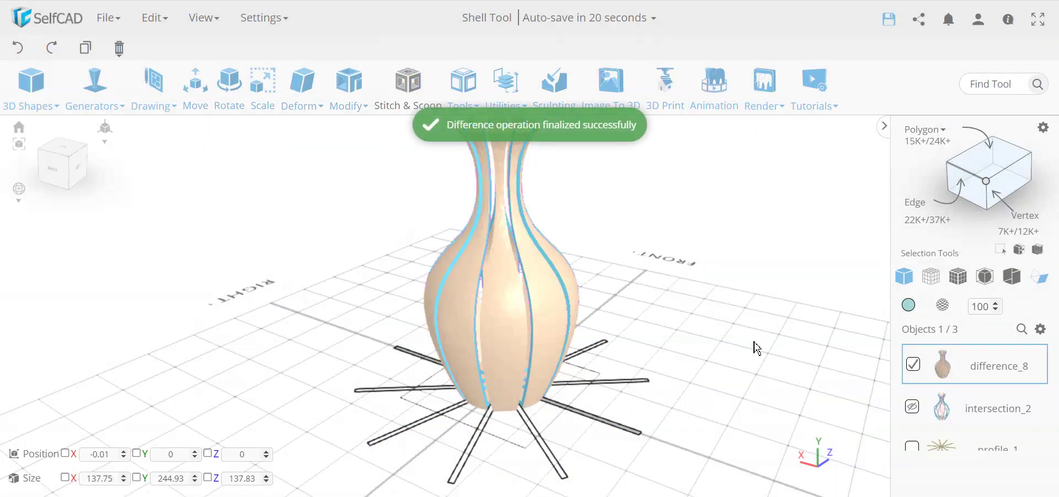
- Show the intersection_2 stripe pieces inside the vase's slots and orbit around to check them
{"action": "left_click", "coordinate": [913, 409]}
{"action": "left_click_drag", "start_coordinate": [608, 387], "coordinate": [379, 394]}
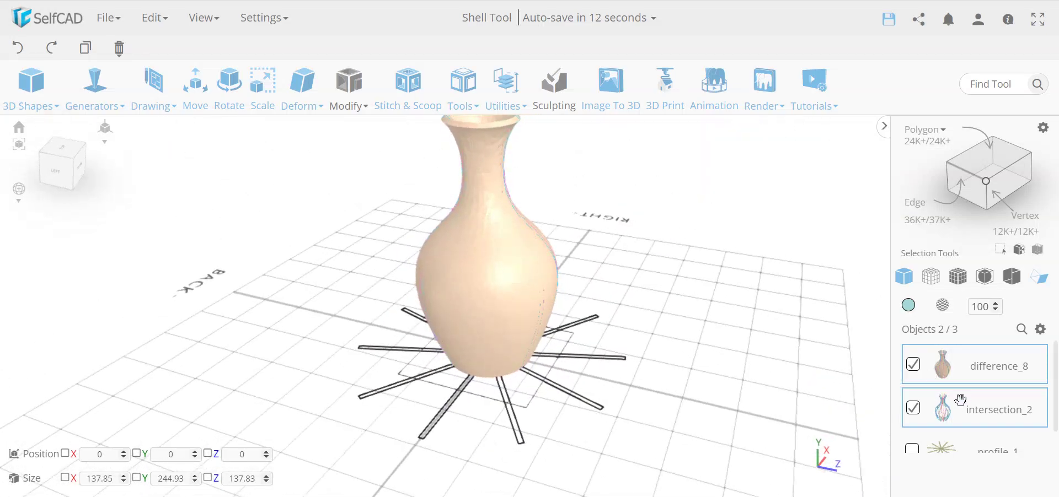
{"action": "left_click_drag", "start_coordinate": [594, 316], "coordinate": [523, 319]}
{"action": "left_click_drag", "start_coordinate": [543, 271], "coordinate": [700, 303]}
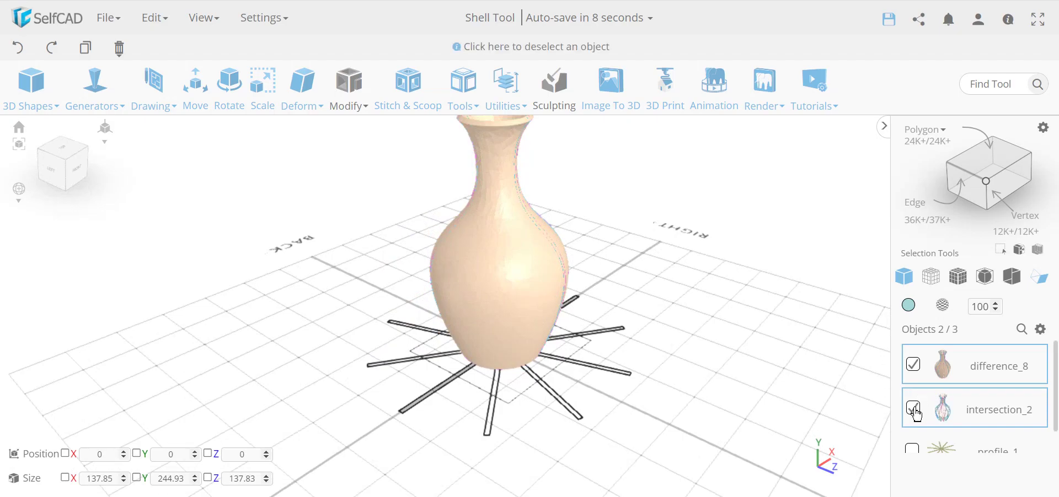
- Colour the stripe pieces pale cream, then show difference_8 again alongside them
{"action": "left_click", "coordinate": [913, 367]}
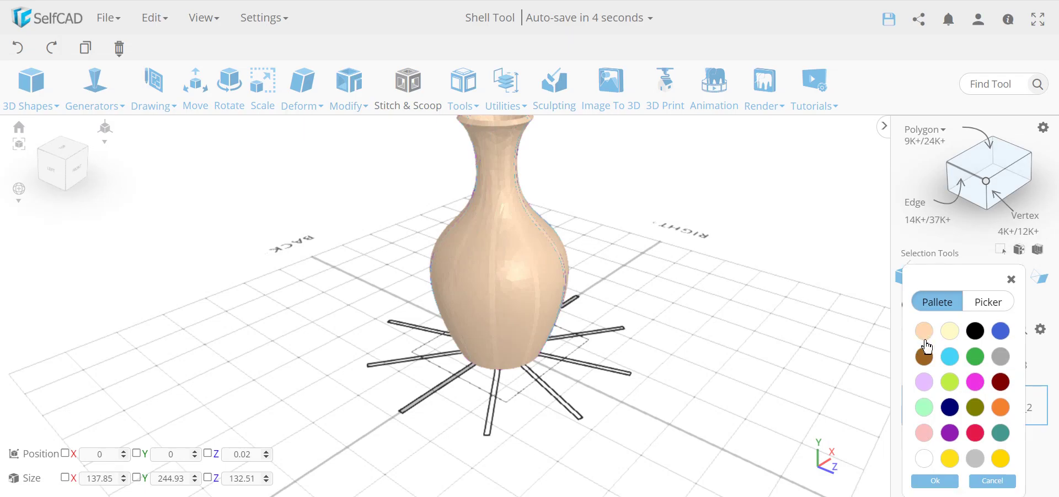
{"action": "left_click", "coordinate": [956, 335]}
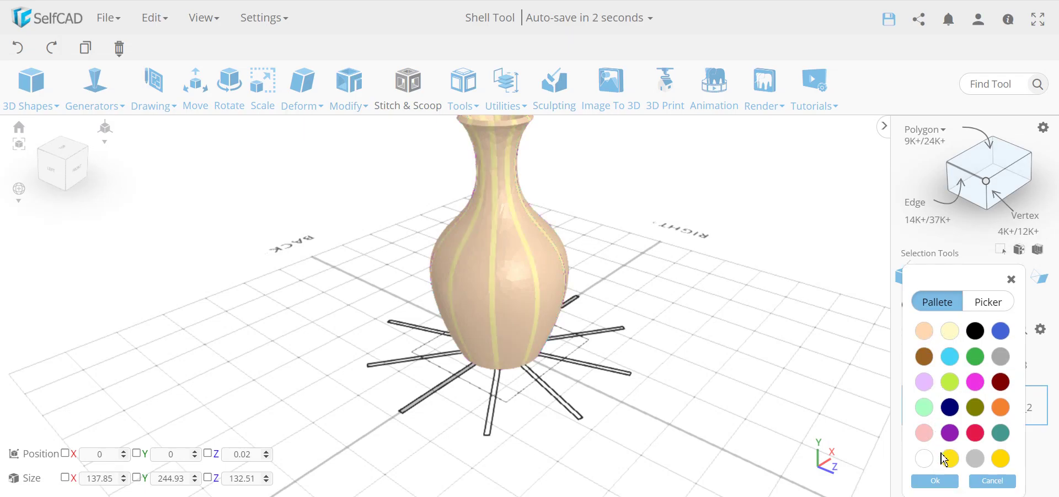
{"action": "left_click", "coordinate": [936, 482]}
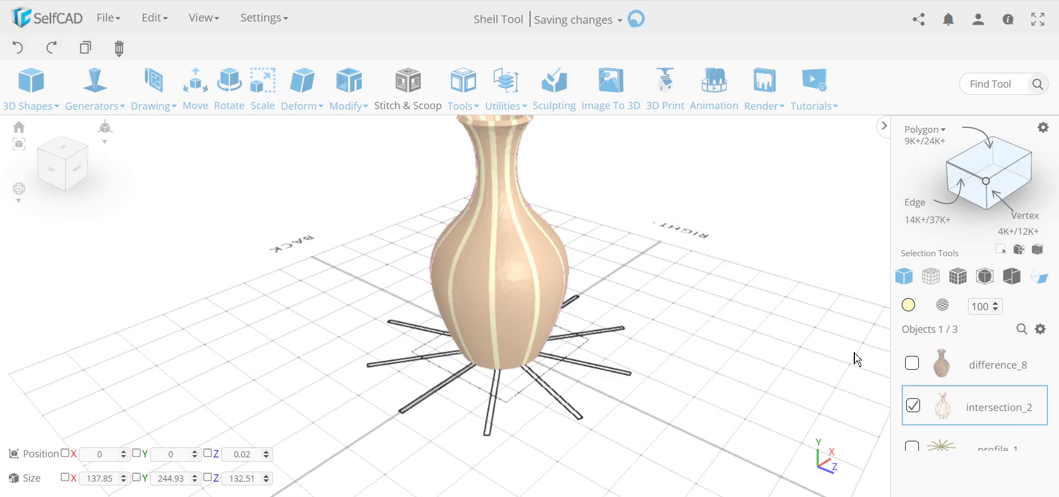
{"action": "left_click", "coordinate": [912, 364]}
{"action": "right_click_drag", "start_coordinate": [600, 335], "coordinate": [519, 347]}
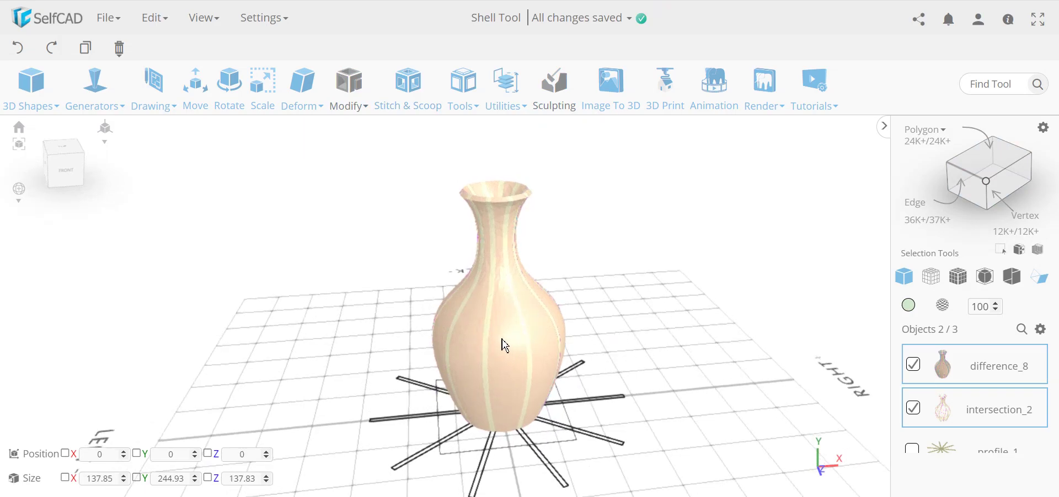
{"action": "right_click_drag", "start_coordinate": [470, 353], "coordinate": [524, 350]}
{"action": "left_click", "coordinate": [298, 88]}
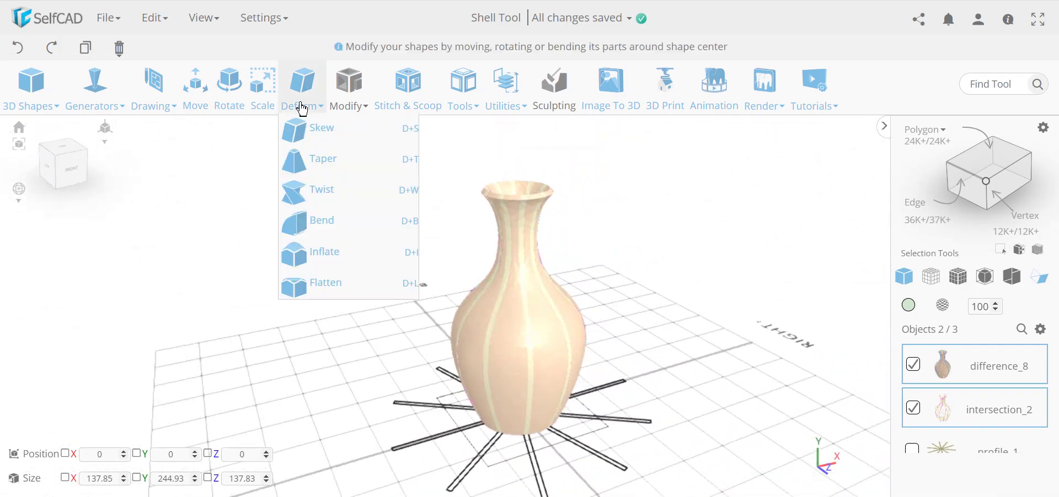
{"action": "left_click", "coordinate": [338, 193]}
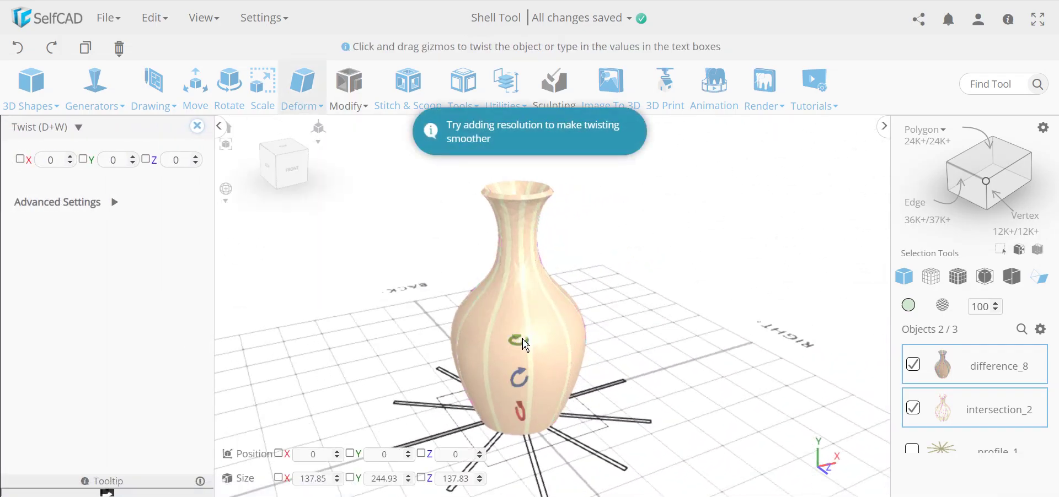
{"action": "left_click_drag", "start_coordinate": [521, 345], "coordinate": [561, 389]}
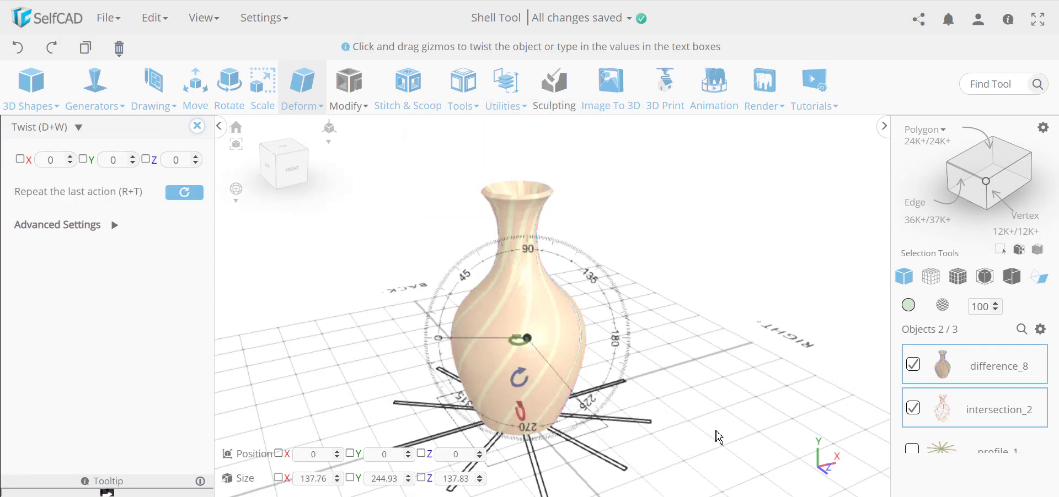
{"action": "left_click", "coordinate": [197, 126]}
{"action": "left_click", "coordinate": [18, 48]}
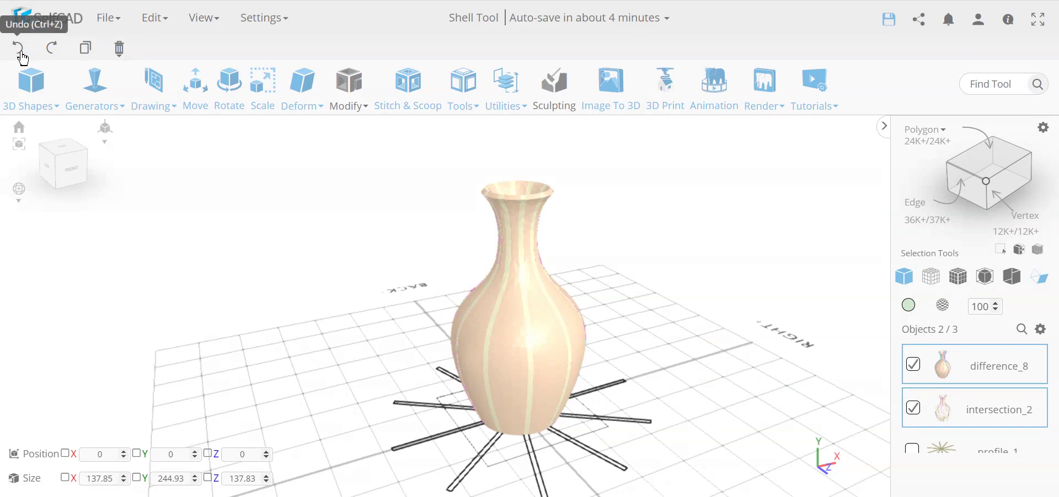
{"action": "left_click_drag", "start_coordinate": [649, 356], "coordinate": [629, 332]}
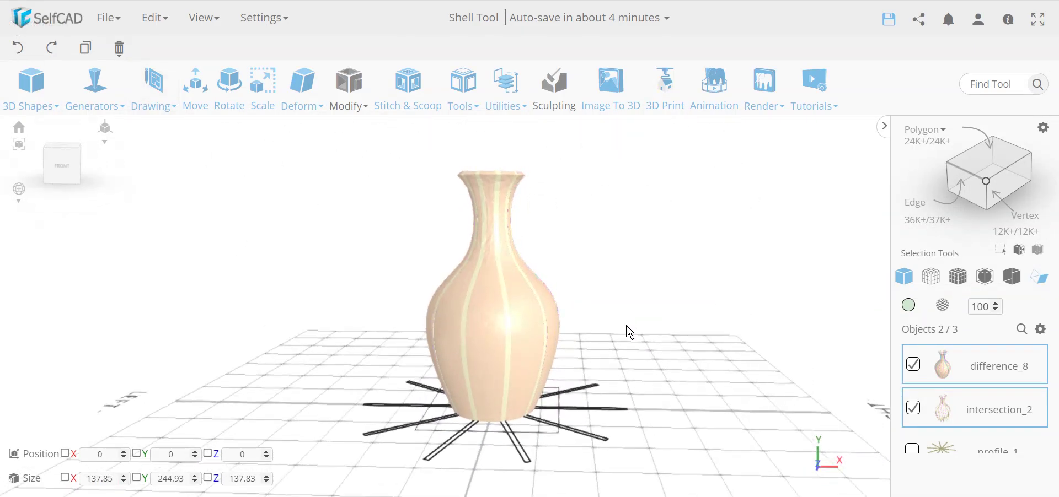
{"action": "left_click", "coordinate": [408, 86]}
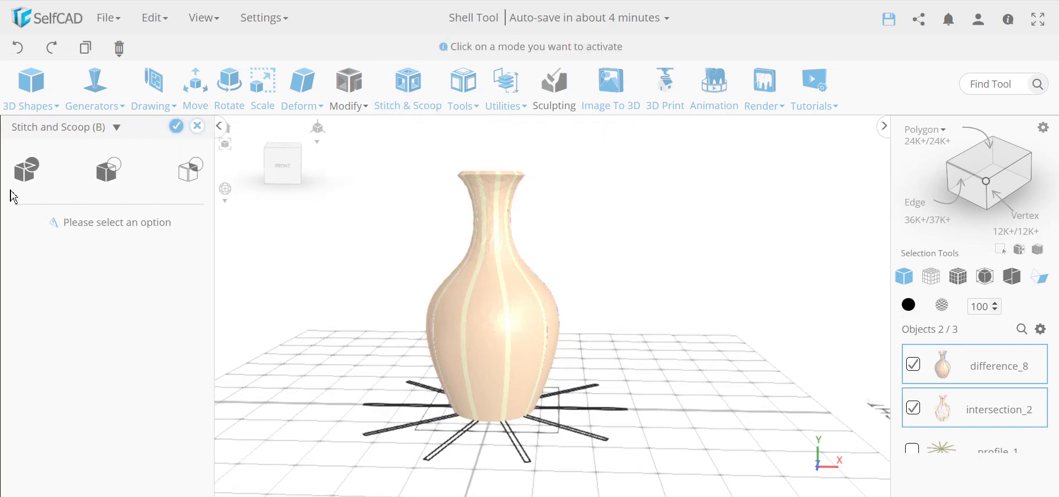
{"action": "left_click", "coordinate": [28, 184]}
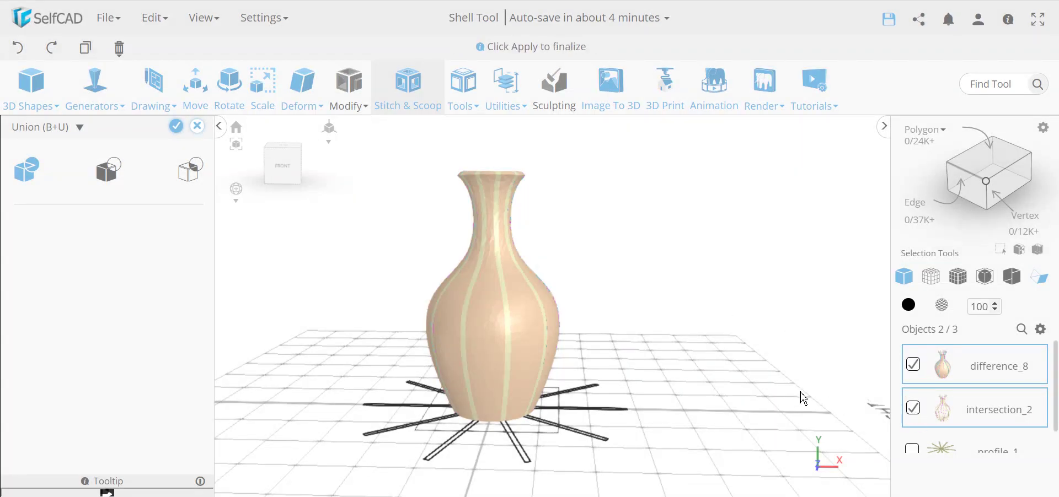
{"action": "left_click_drag", "start_coordinate": [802, 399], "coordinate": [567, 274]}
{"action": "left_click", "coordinate": [197, 126]}
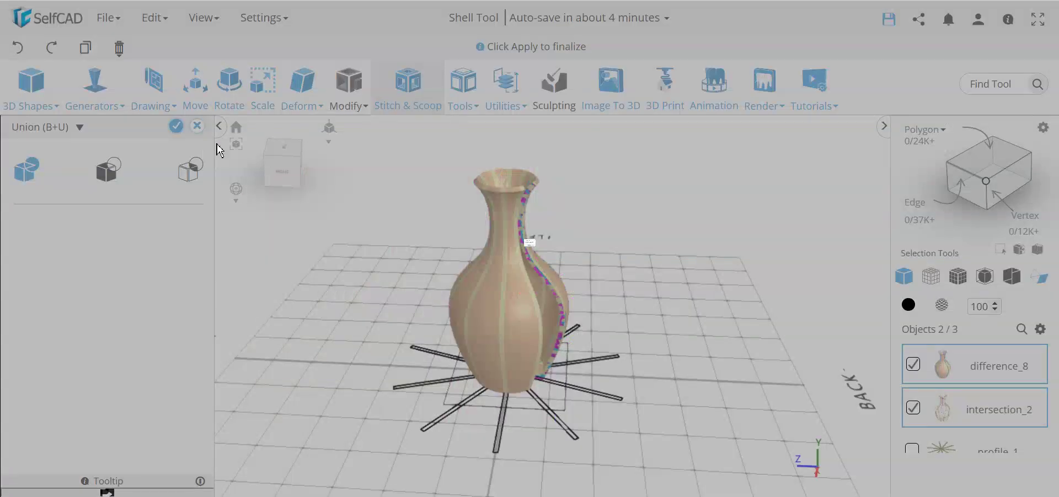
{"action": "left_click", "coordinate": [515, 297]}
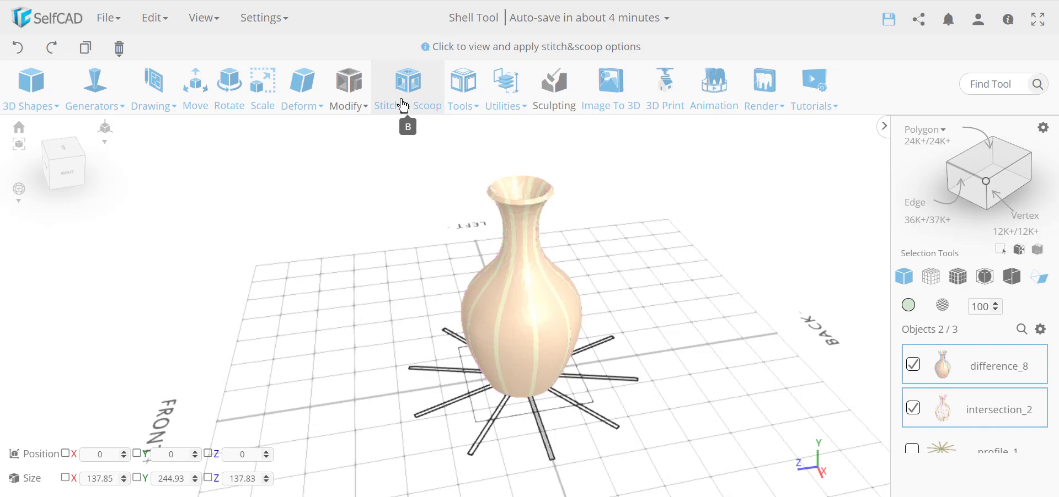
{"action": "right_click_drag", "start_coordinate": [430, 237], "coordinate": [580, 331]}
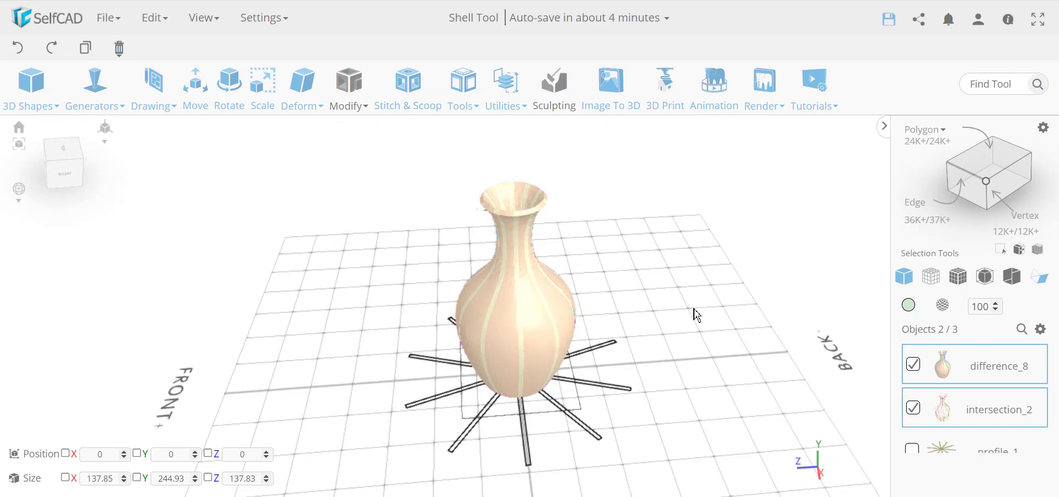
{"action": "right_click_drag", "start_coordinate": [697, 316], "coordinate": [691, 324]}
{"action": "left_click", "coordinate": [913, 408]}
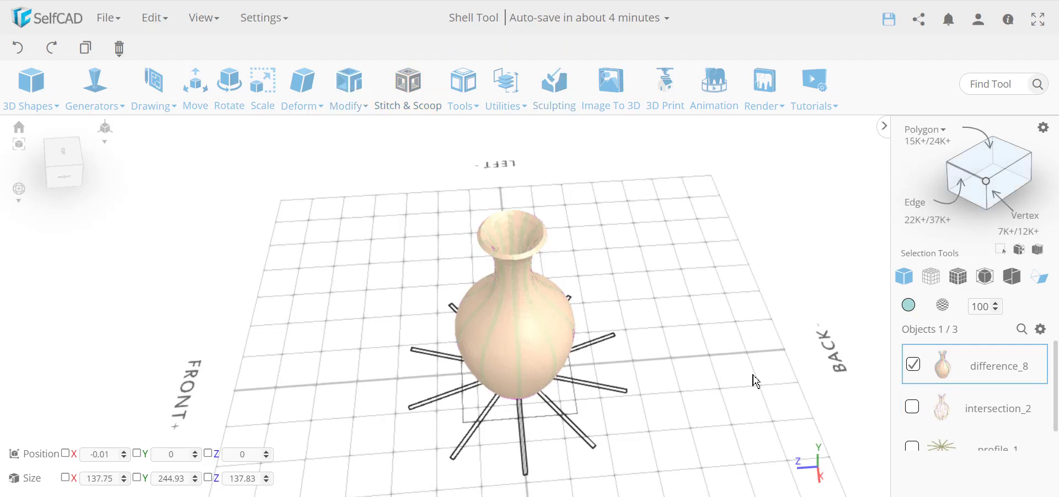
{"action": "right_click_drag", "start_coordinate": [645, 306], "coordinate": [667, 295]}
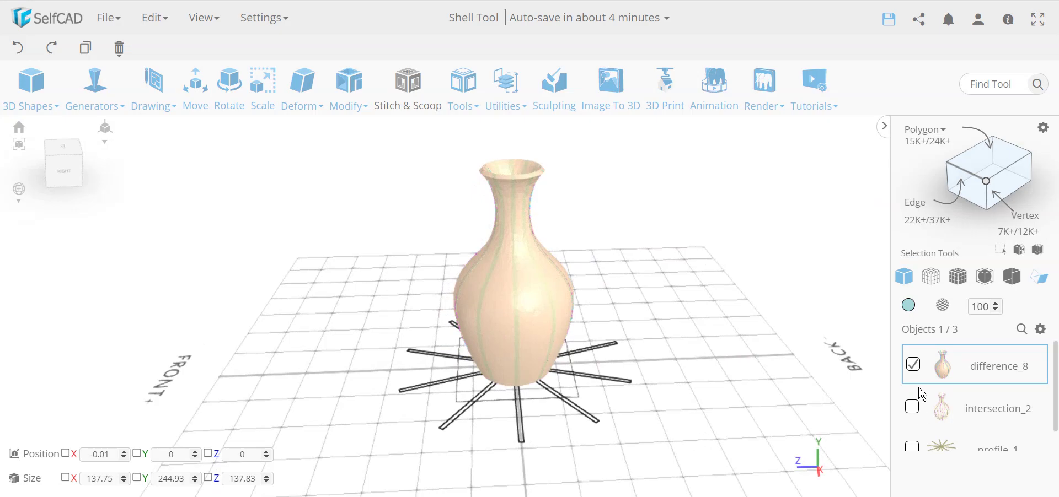
{"action": "left_click", "coordinate": [913, 364]}
{"action": "left_click", "coordinate": [913, 407]}
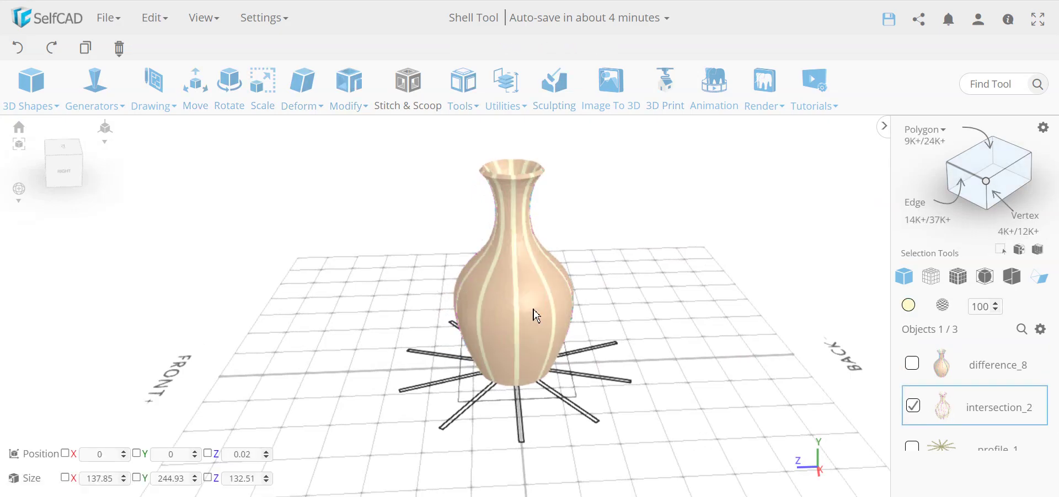
{"action": "right_click_drag", "start_coordinate": [674, 239], "coordinate": [526, 271]}
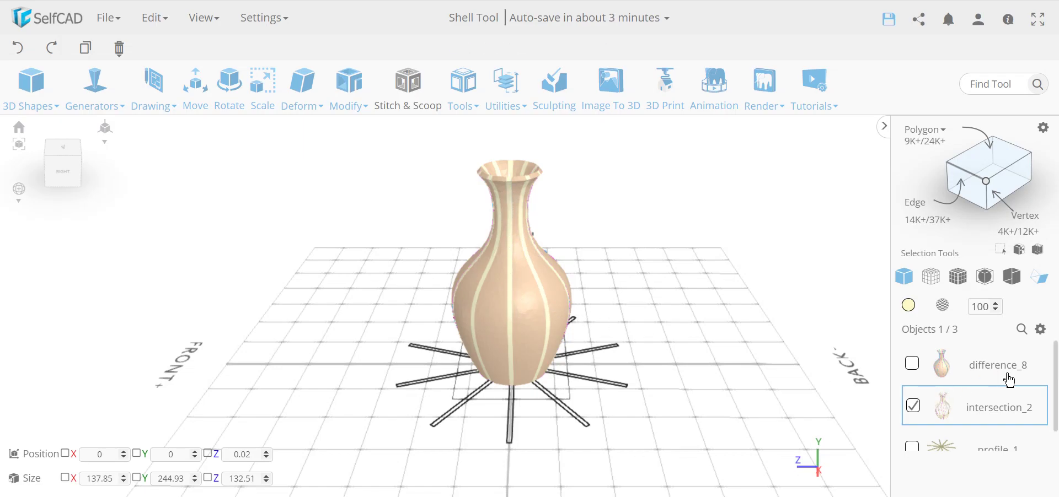
{"action": "left_click", "coordinate": [1040, 329]}
{"action": "left_click", "coordinate": [1027, 374]}
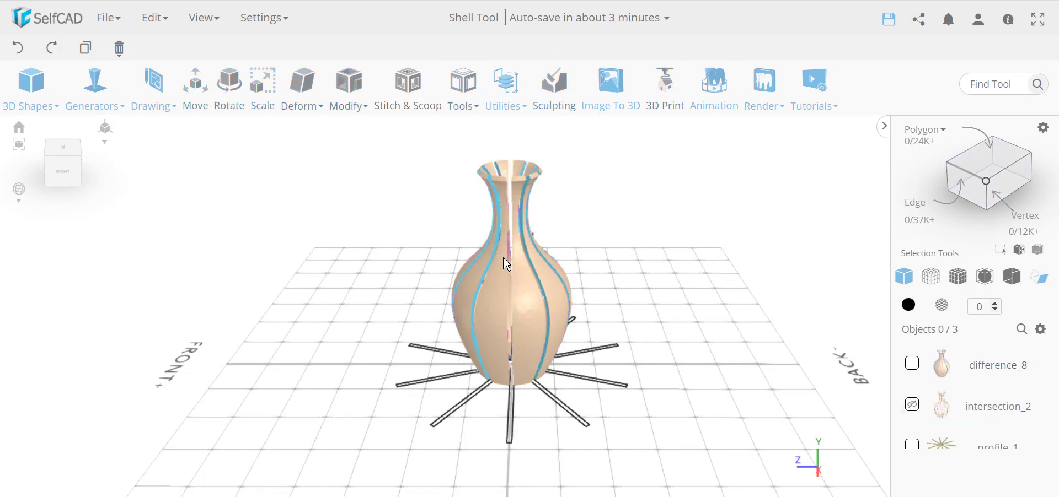
{"action": "left_click_drag", "start_coordinate": [511, 287], "coordinate": [811, 369]}
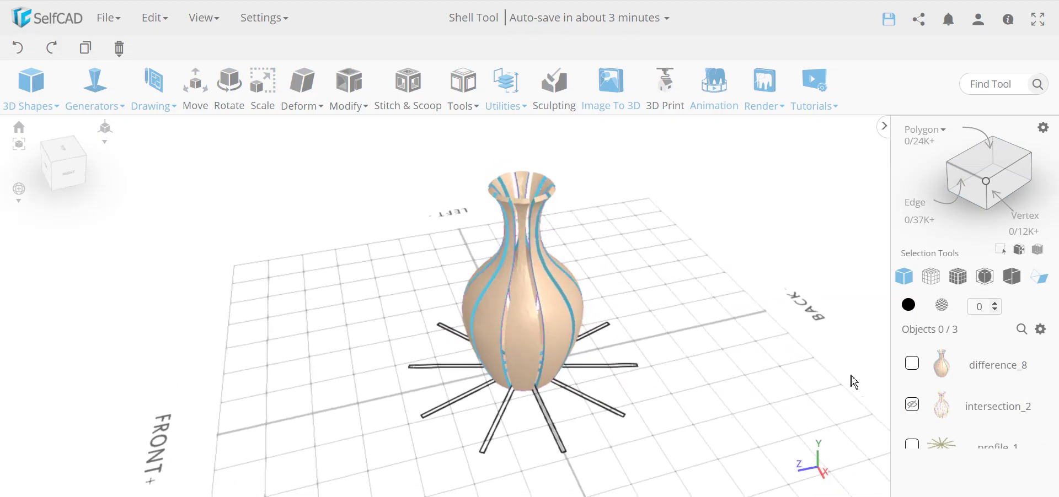
{"action": "left_click", "coordinate": [913, 367]}
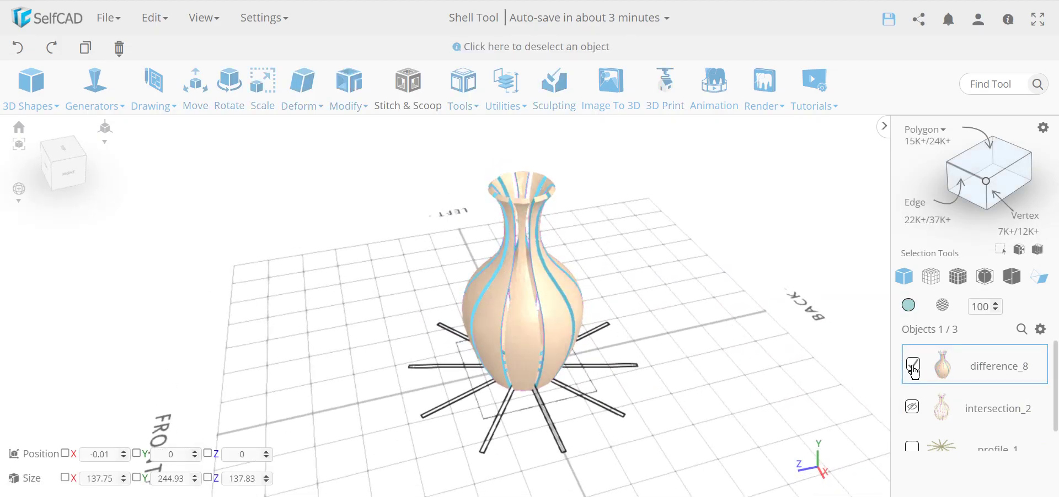
{"action": "left_click", "coordinate": [913, 410]}
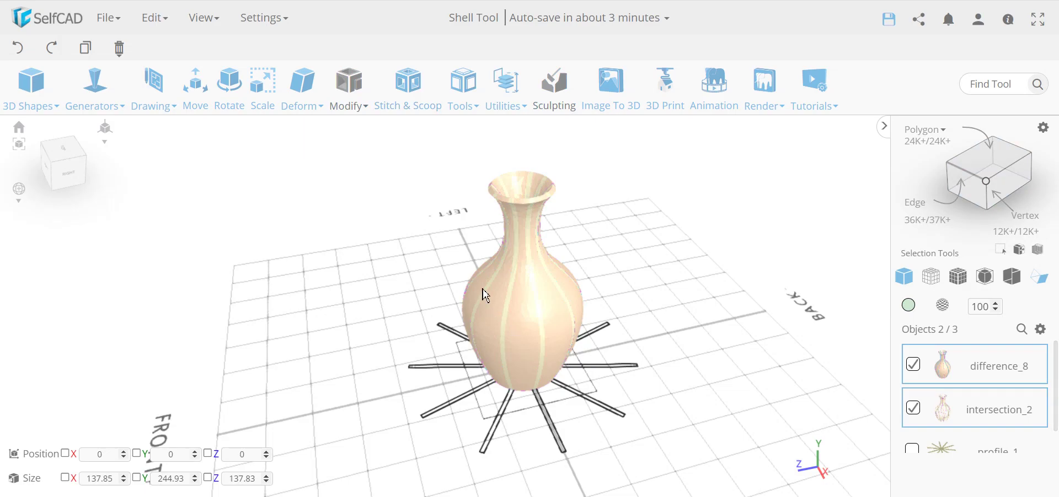
{"action": "left_click", "coordinate": [913, 364]}
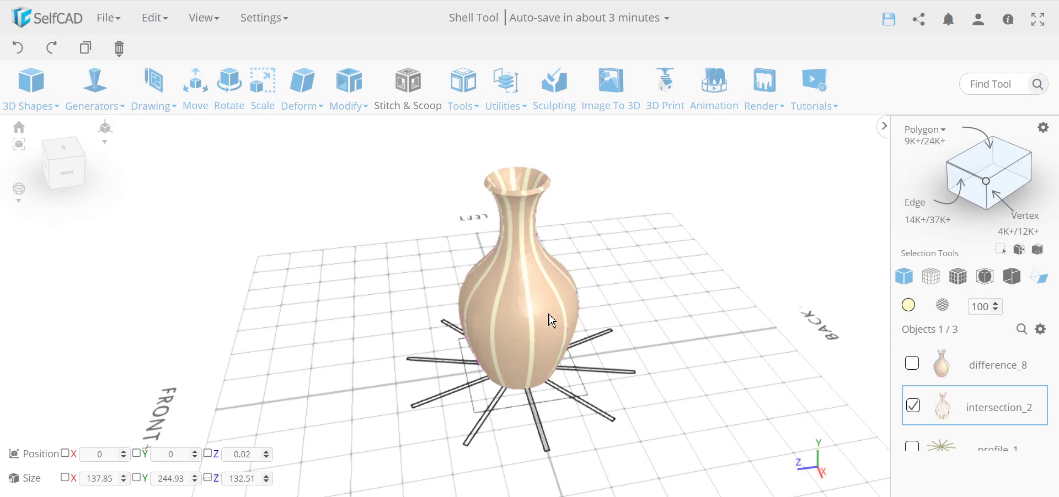
- Scale the intersection_2 ribs proportionally to X 138, giving 138 × 245.2 × 132.65
{"action": "left_click", "coordinate": [259, 91]}
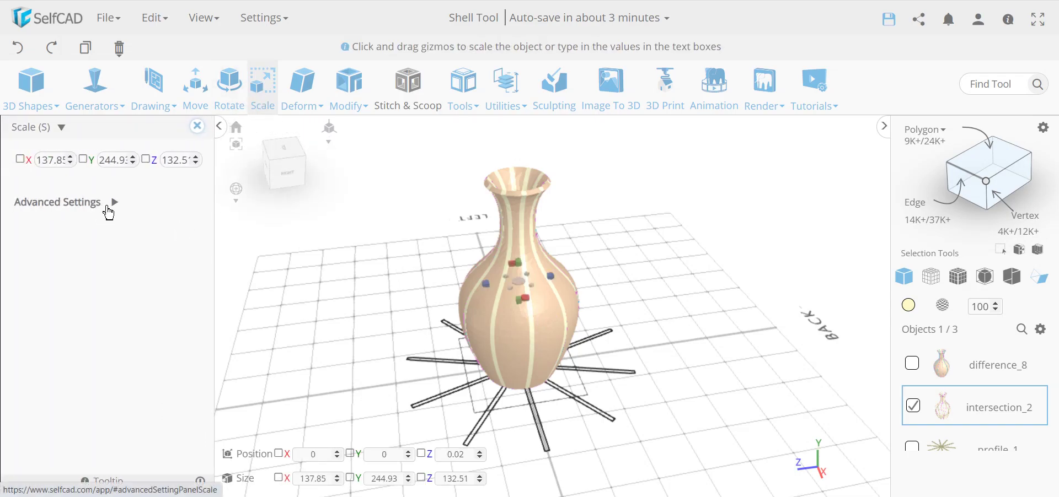
{"action": "left_click", "coordinate": [110, 214]}
{"action": "left_click", "coordinate": [197, 324]}
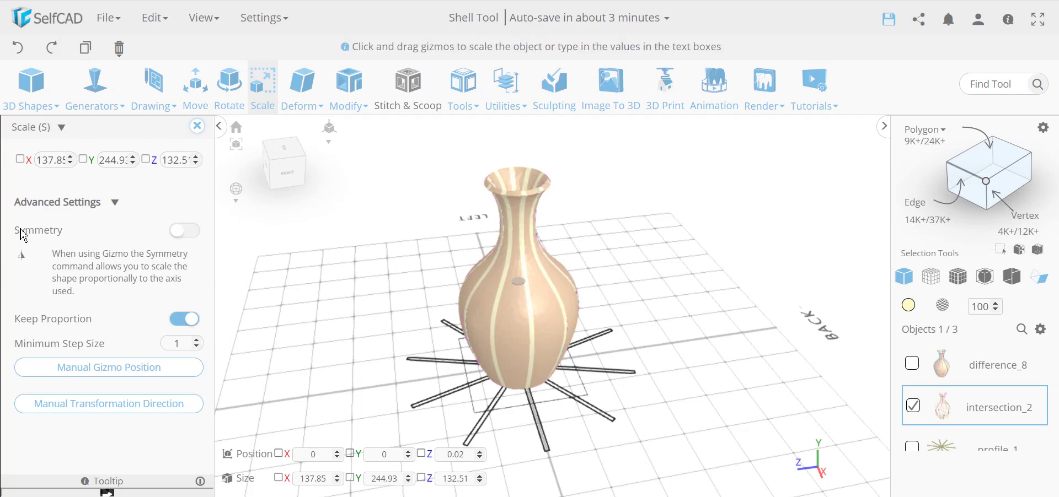
{"action": "double_click", "coordinate": [54, 160]}
{"action": "type", "text": "138"}
{"action": "key", "text": "Return"}
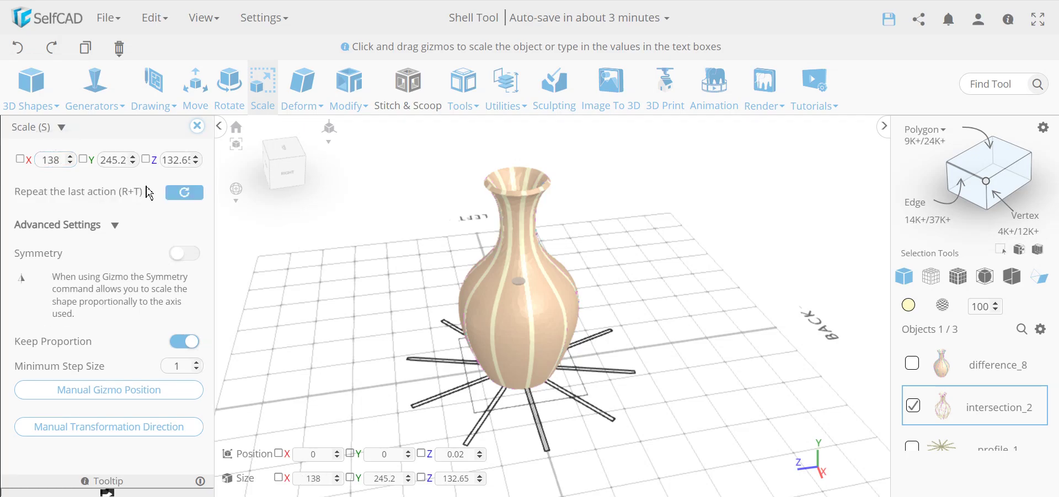
{"action": "left_click", "coordinate": [197, 126]}
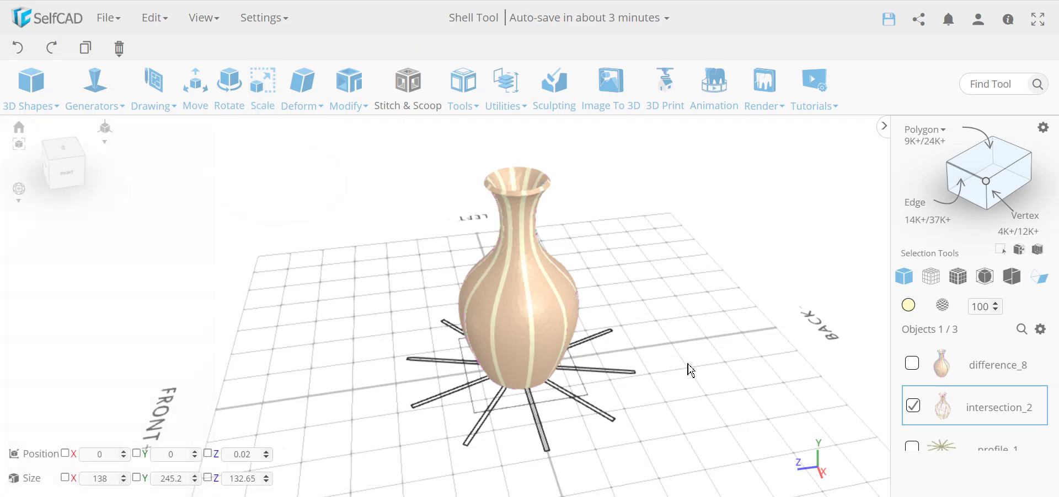
- Union difference_8 and intersection_2 into union_3, then set the selection mode to Material
{"action": "left_click", "coordinate": [912, 363]}
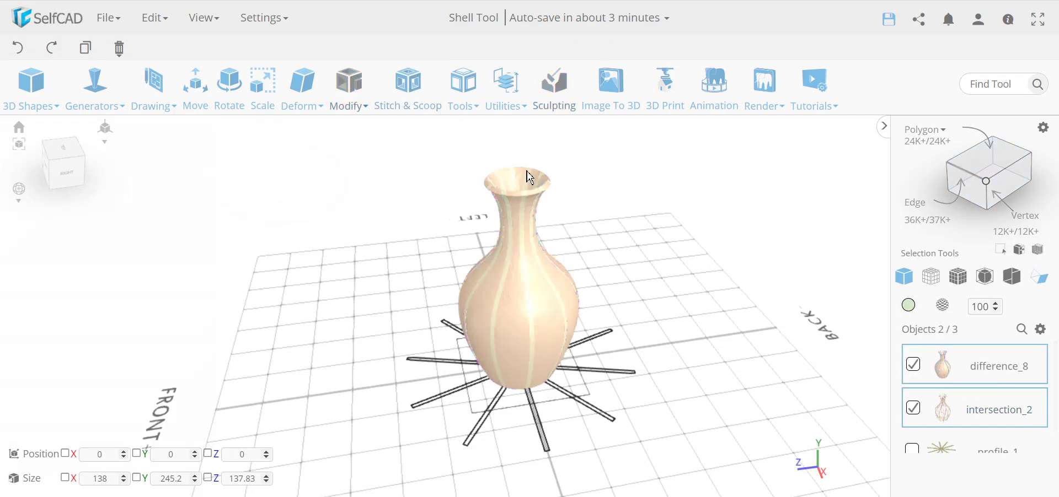
{"action": "left_click", "coordinate": [415, 101]}
{"action": "left_click", "coordinate": [31, 175]}
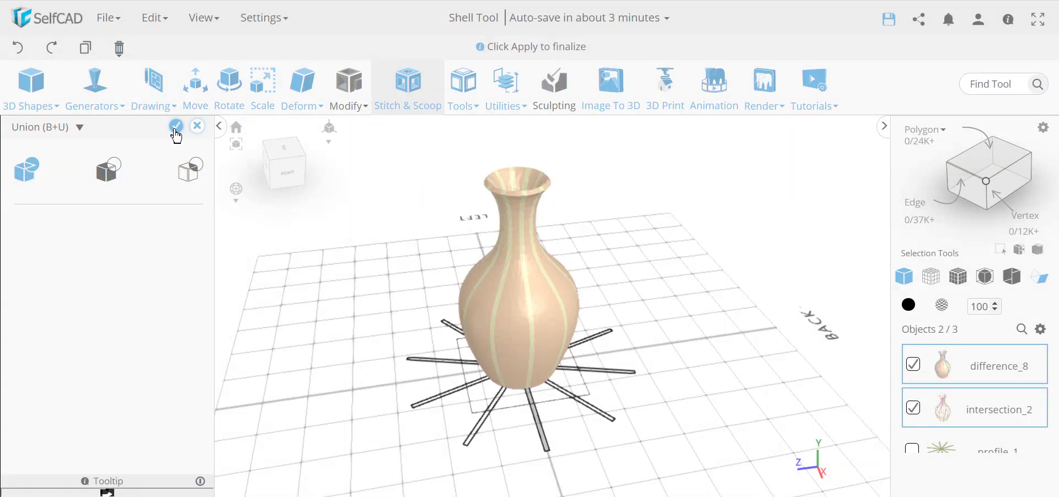
{"action": "left_click", "coordinate": [175, 127]}
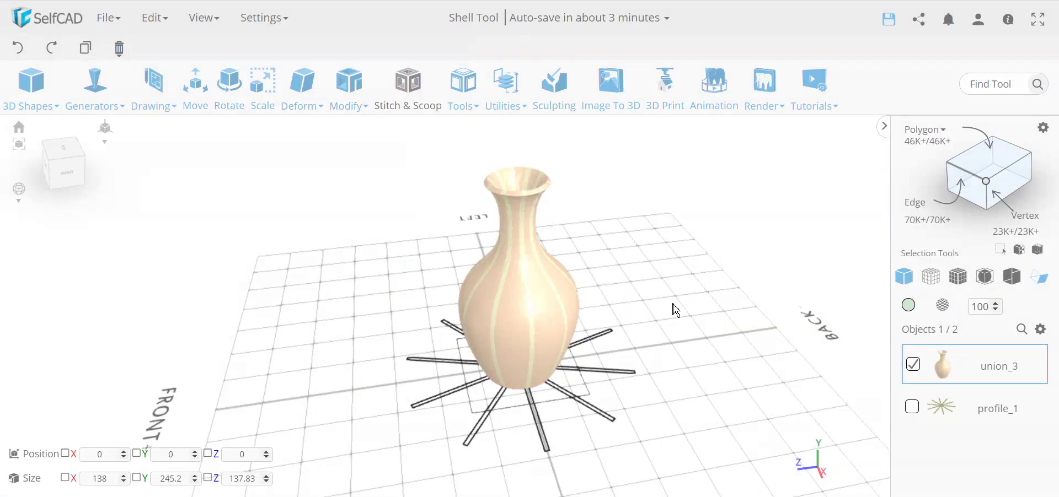
{"action": "left_click_drag", "start_coordinate": [504, 302], "coordinate": [557, 270]}
{"action": "scroll", "coordinate": [557, 270], "scroll_direction": "up", "scroll_amount": 2}
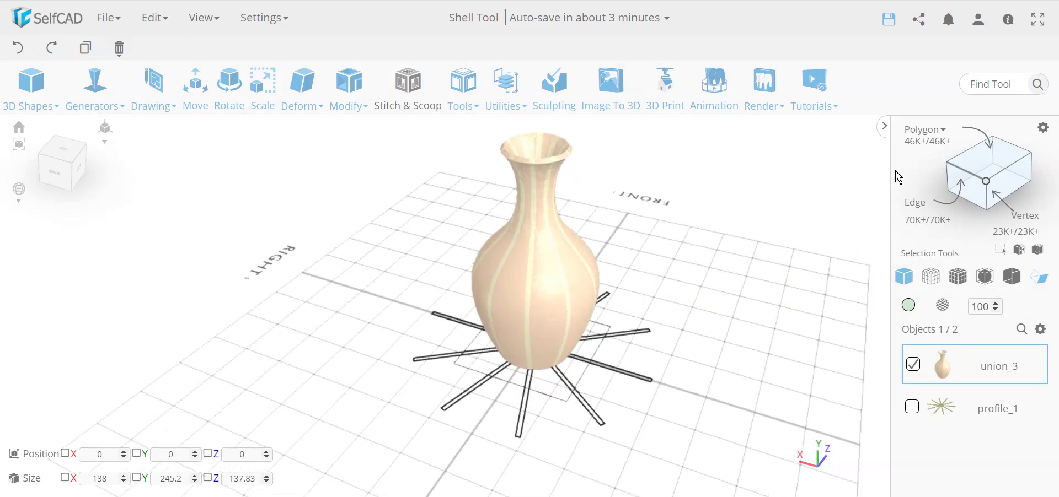
{"action": "left_click", "coordinate": [925, 130]}
{"action": "left_click", "coordinate": [927, 160]}
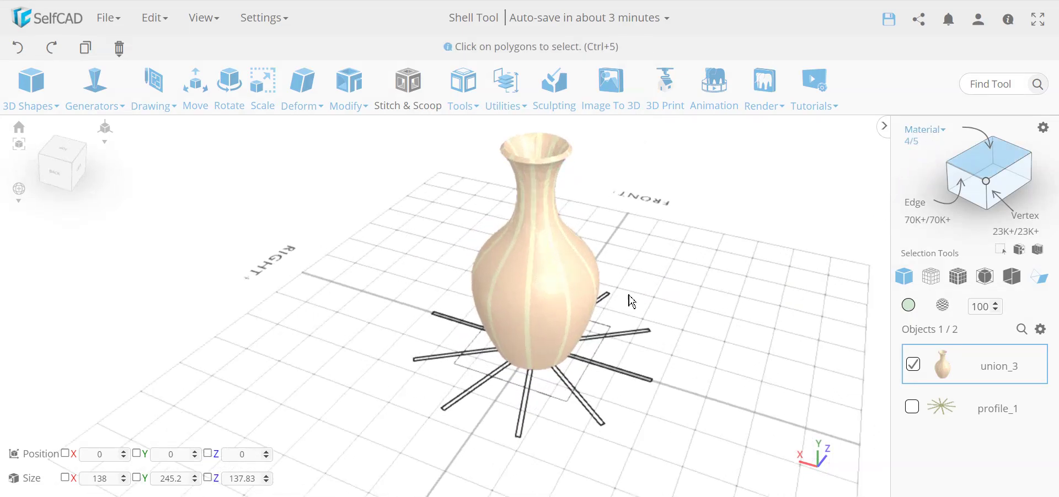
- Scale the cream stripe material proportionally to X 137.85 (Y 244.93, Z 132.51)
{"action": "left_click", "coordinate": [532, 282]}
{"action": "left_click_drag", "start_coordinate": [366, 323], "coordinate": [345, 320]}
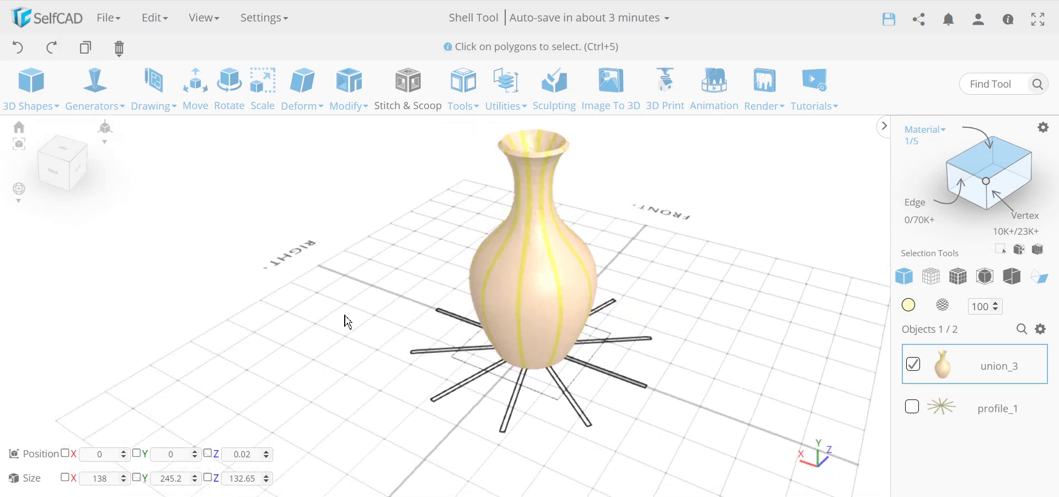
{"action": "left_click", "coordinate": [272, 113]}
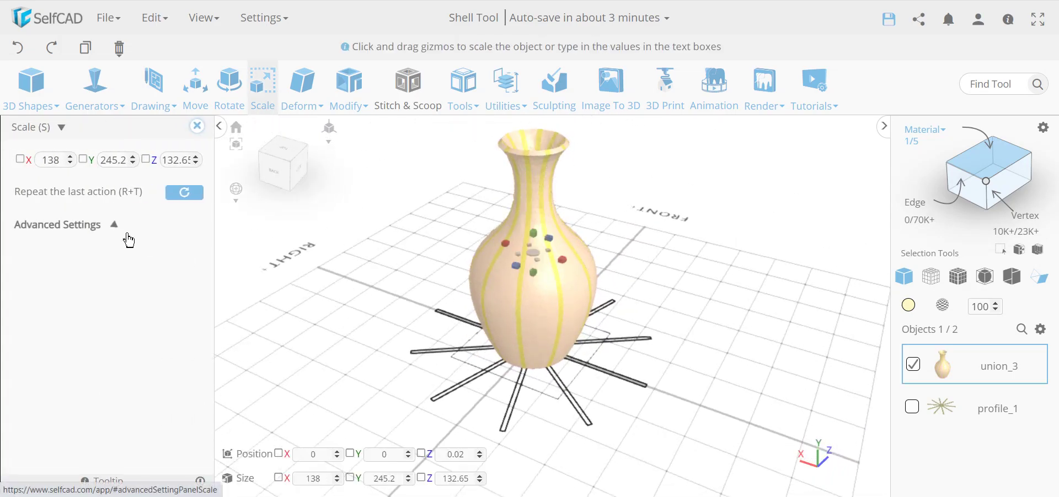
{"action": "left_click", "coordinate": [125, 232]}
{"action": "left_click", "coordinate": [198, 405]}
{"action": "double_click", "coordinate": [48, 159]}
{"action": "key", "text": "BackSpace"}
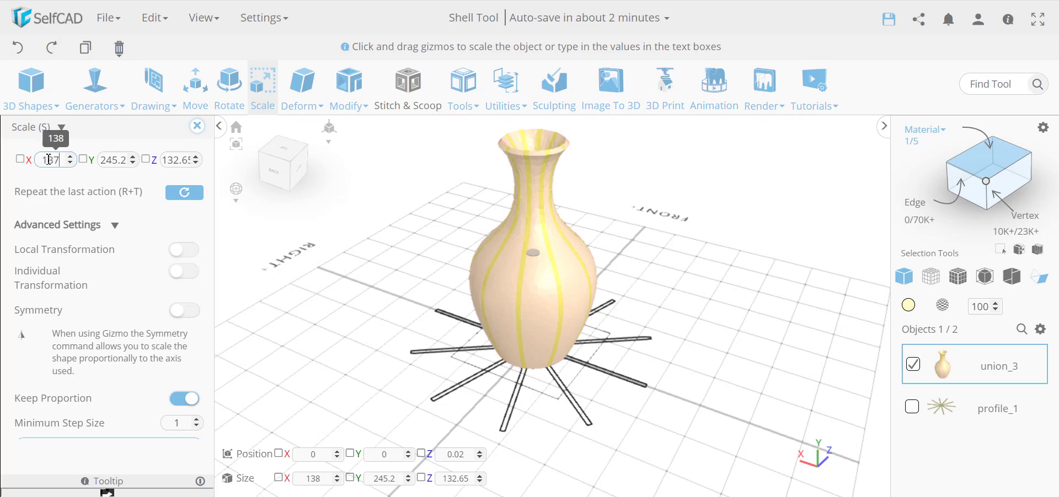
{"action": "type", "text": "137.85"}
{"action": "key", "text": "Return"}
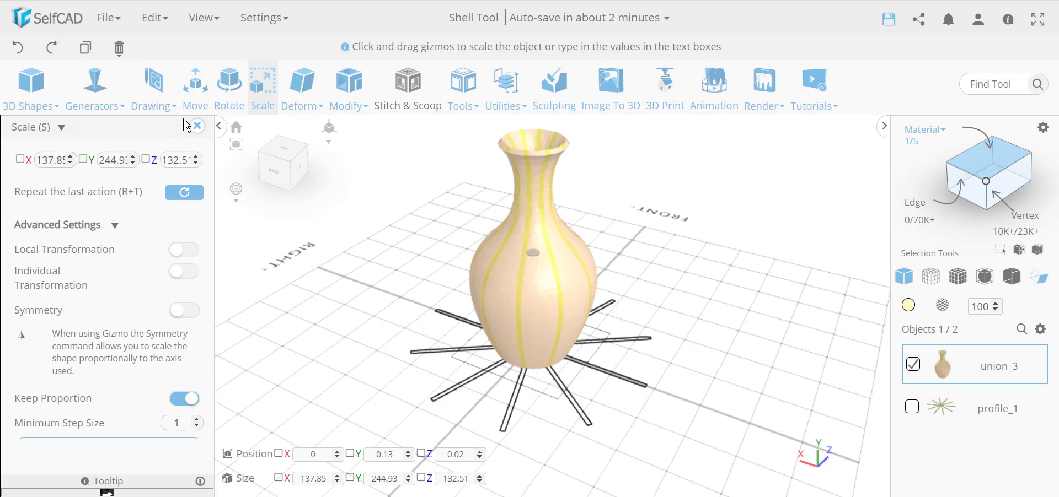
{"action": "left_click", "coordinate": [199, 129]}
{"action": "left_click_drag", "start_coordinate": [331, 245], "coordinate": [445, 278]}
{"action": "left_click_drag", "start_coordinate": [659, 274], "coordinate": [727, 308]}
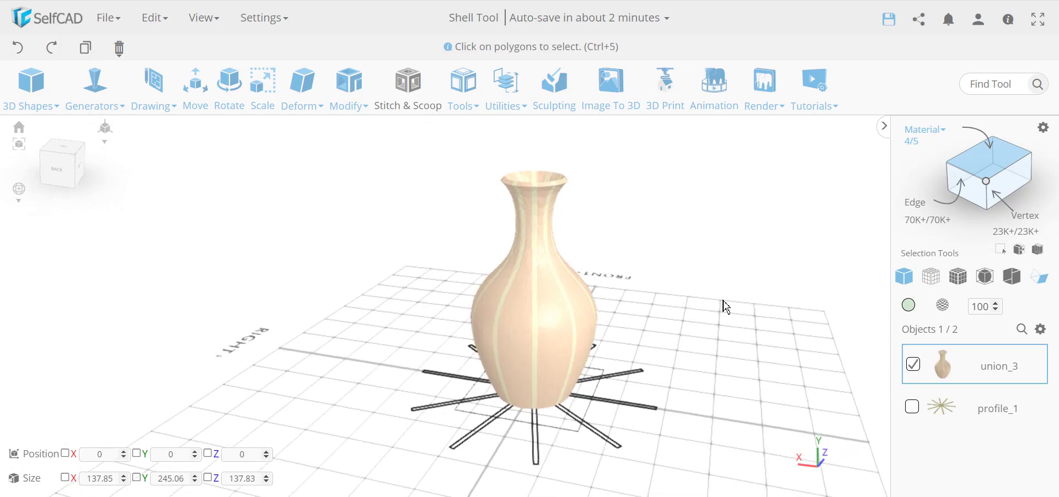
- Recolour the vase body's material light blue (cyan), leaving the stripes cream
{"action": "left_click", "coordinate": [563, 336]}
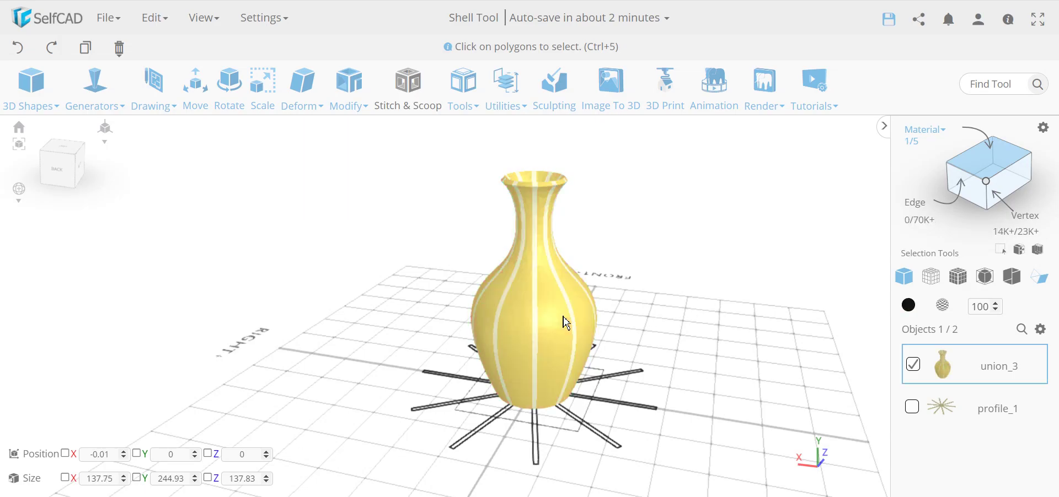
{"action": "left_click", "coordinate": [909, 305]}
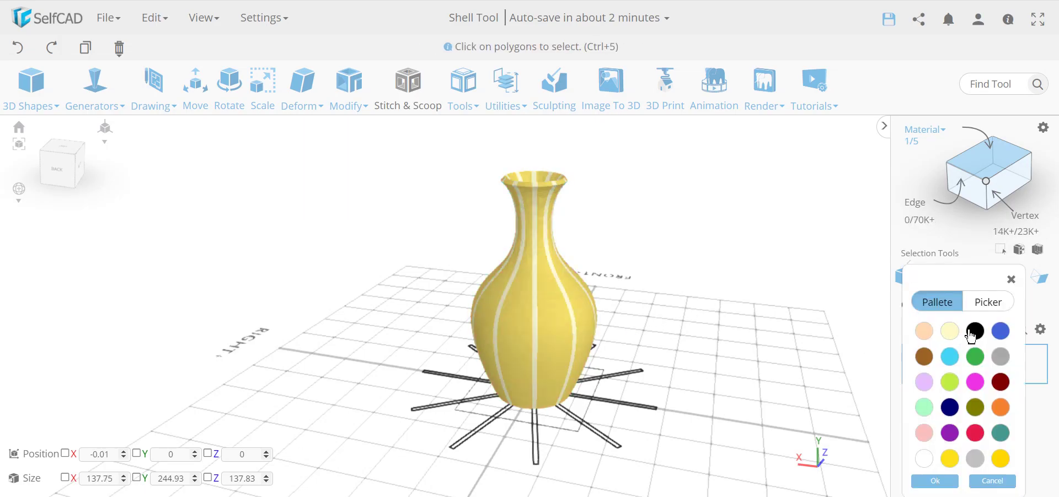
{"action": "left_click", "coordinate": [955, 360]}
{"action": "left_click", "coordinate": [918, 481]}
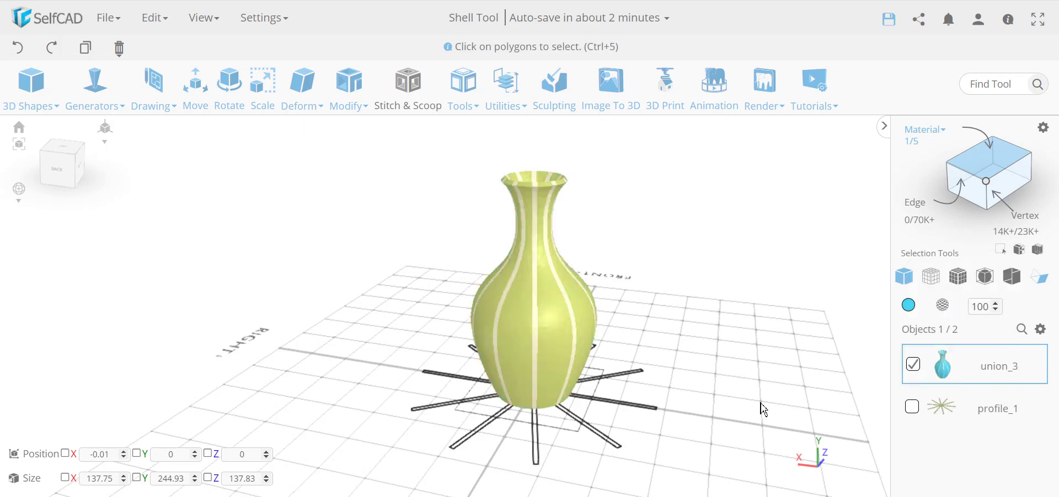
{"action": "mouse_move", "coordinate": [735, 341]}
{"action": "left_mouse_down"}
{"action": "mouse_move", "coordinate": [690, 341]}
{"action": "mouse_move", "coordinate": [707, 385]}
{"action": "mouse_move", "coordinate": [728, 346]}
{"action": "left_mouse_up"}
{"action": "left_click_drag", "start_coordinate": [315, 313], "coordinate": [339, 303]}
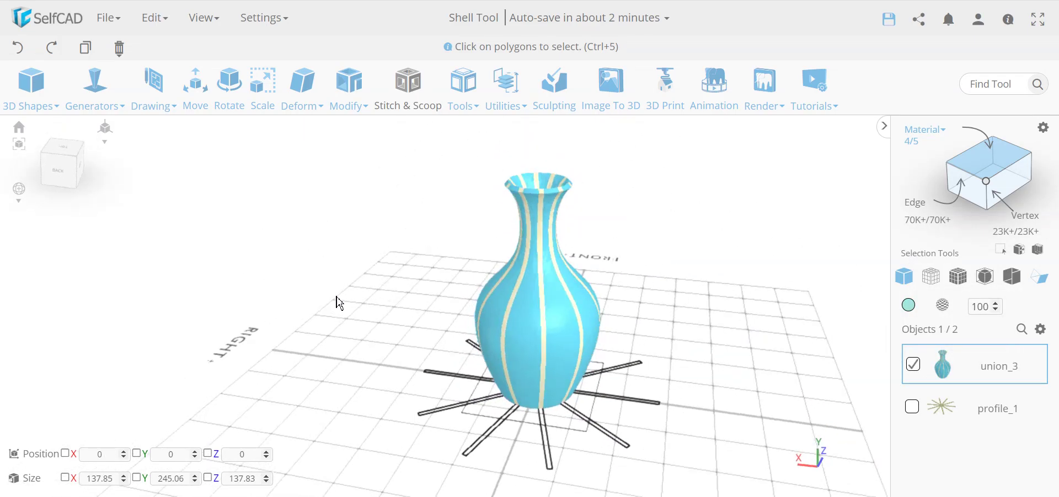
- Apply a Deform Twist to union_3 so the cream stripes spiral, then inspect from several angles
{"action": "mouse_move", "coordinate": [314, 95]}
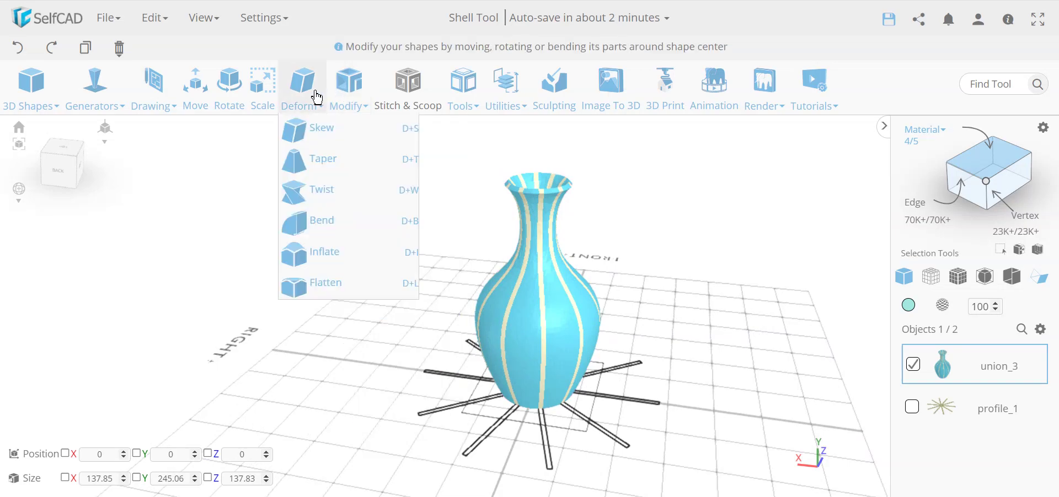
{"action": "left_click", "coordinate": [340, 192]}
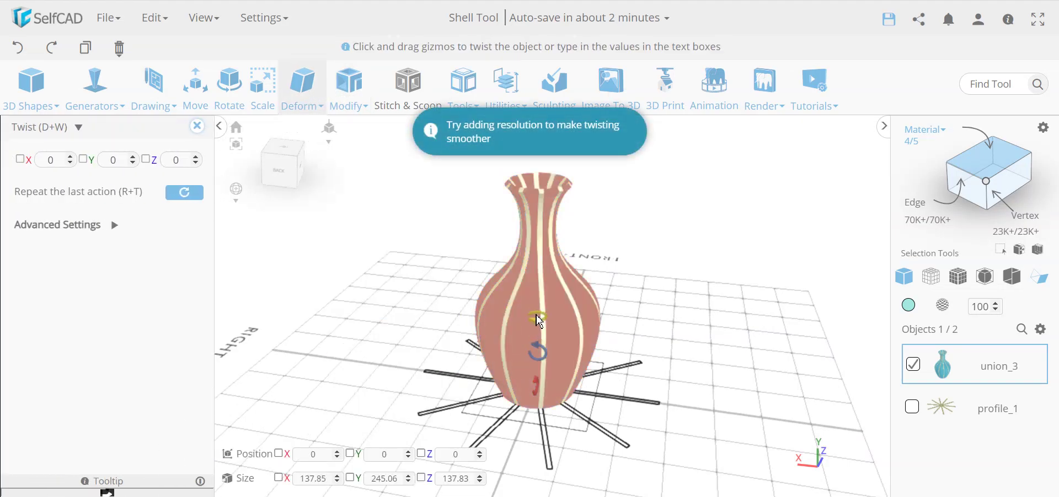
{"action": "left_click_drag", "start_coordinate": [538, 329], "coordinate": [546, 389]}
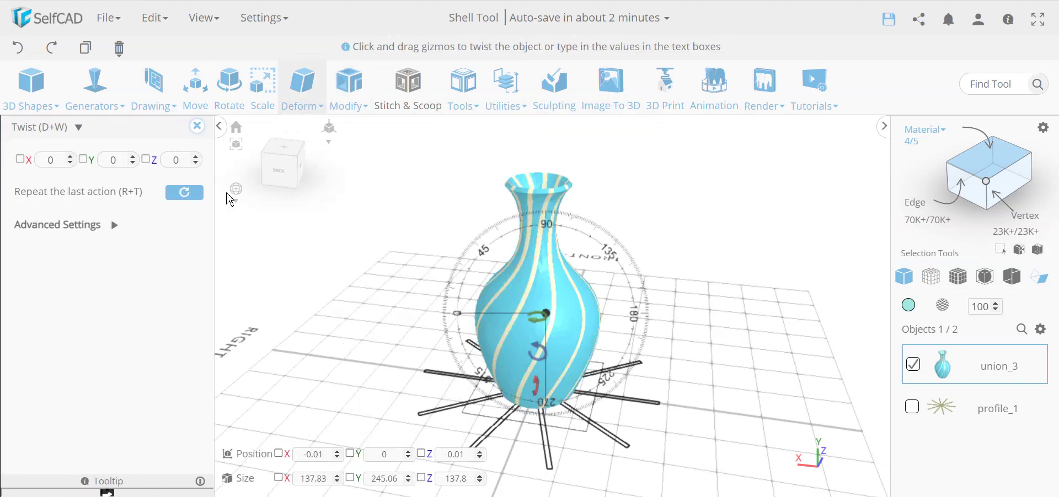
{"action": "left_click", "coordinate": [196, 130]}
{"action": "left_click_drag", "start_coordinate": [374, 286], "coordinate": [441, 280]}
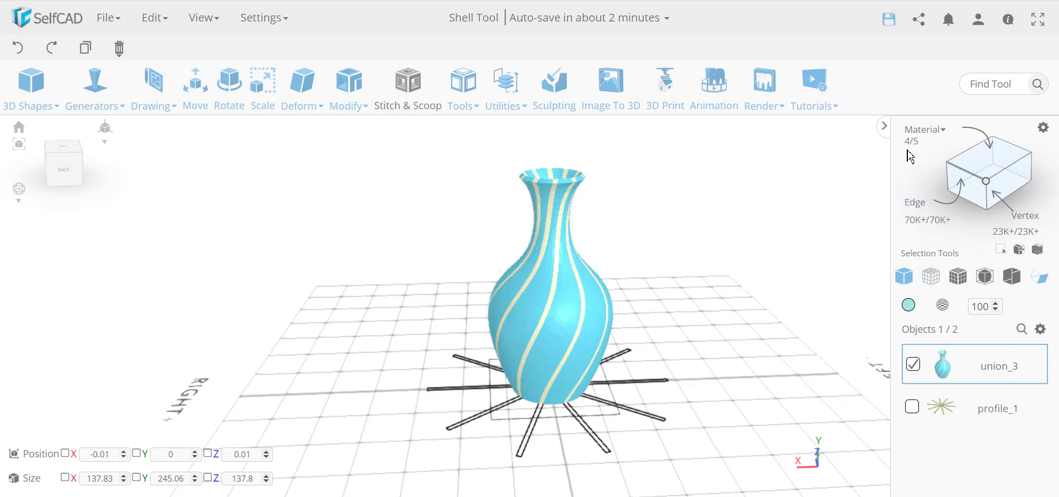
{"action": "left_click_drag", "start_coordinate": [756, 298], "coordinate": [423, 233]}
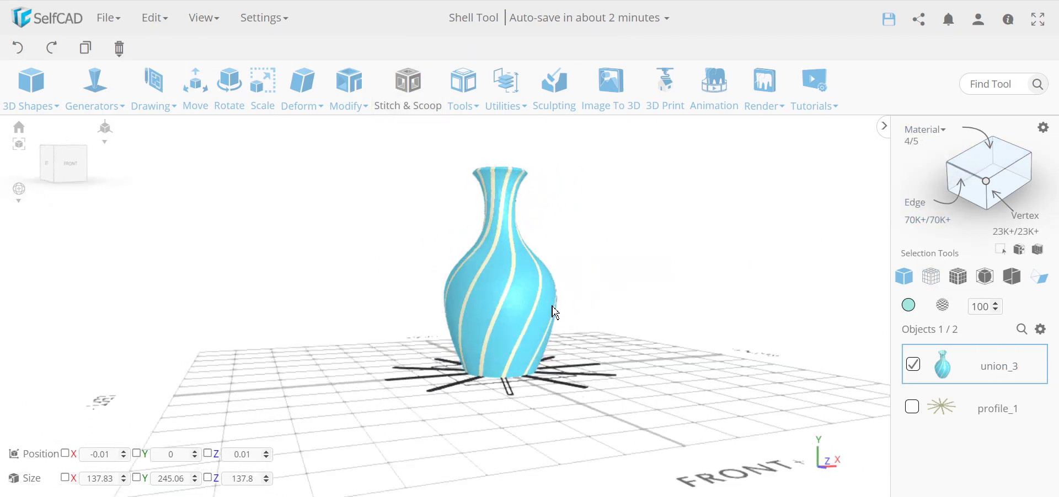
{"action": "left_click_drag", "start_coordinate": [643, 291], "coordinate": [633, 398]}
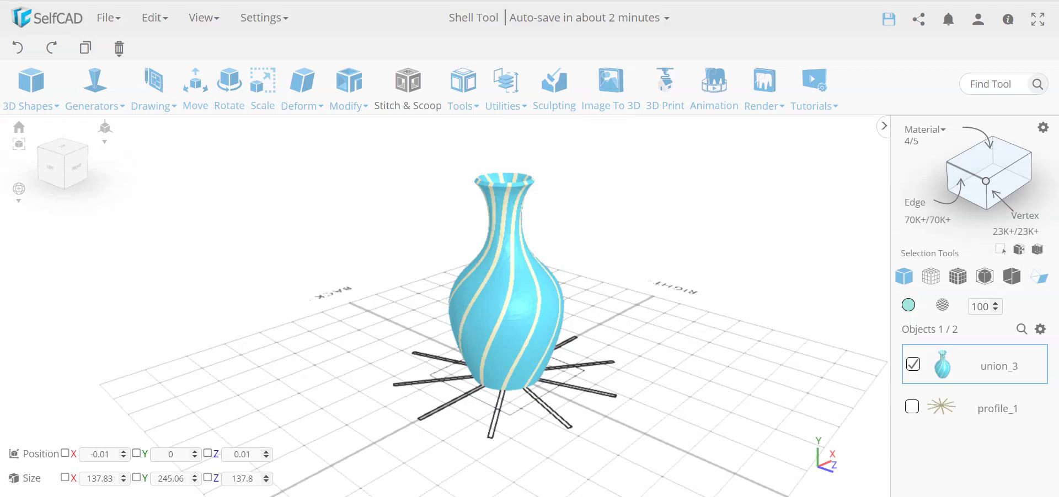